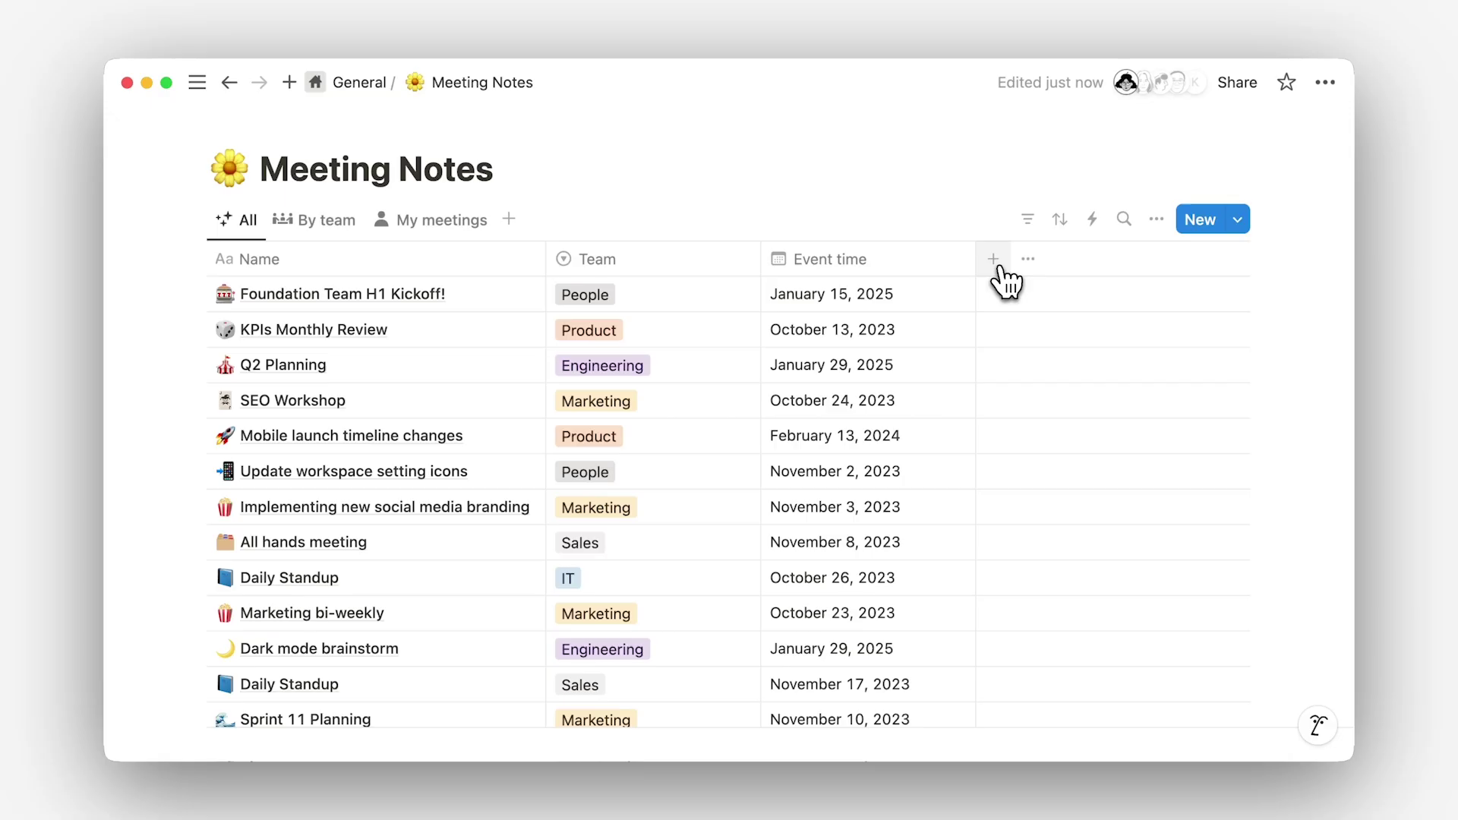
- Start adding a new property column to the Meeting Notes database
{"action": "left_click", "coordinate": [998, 274]}
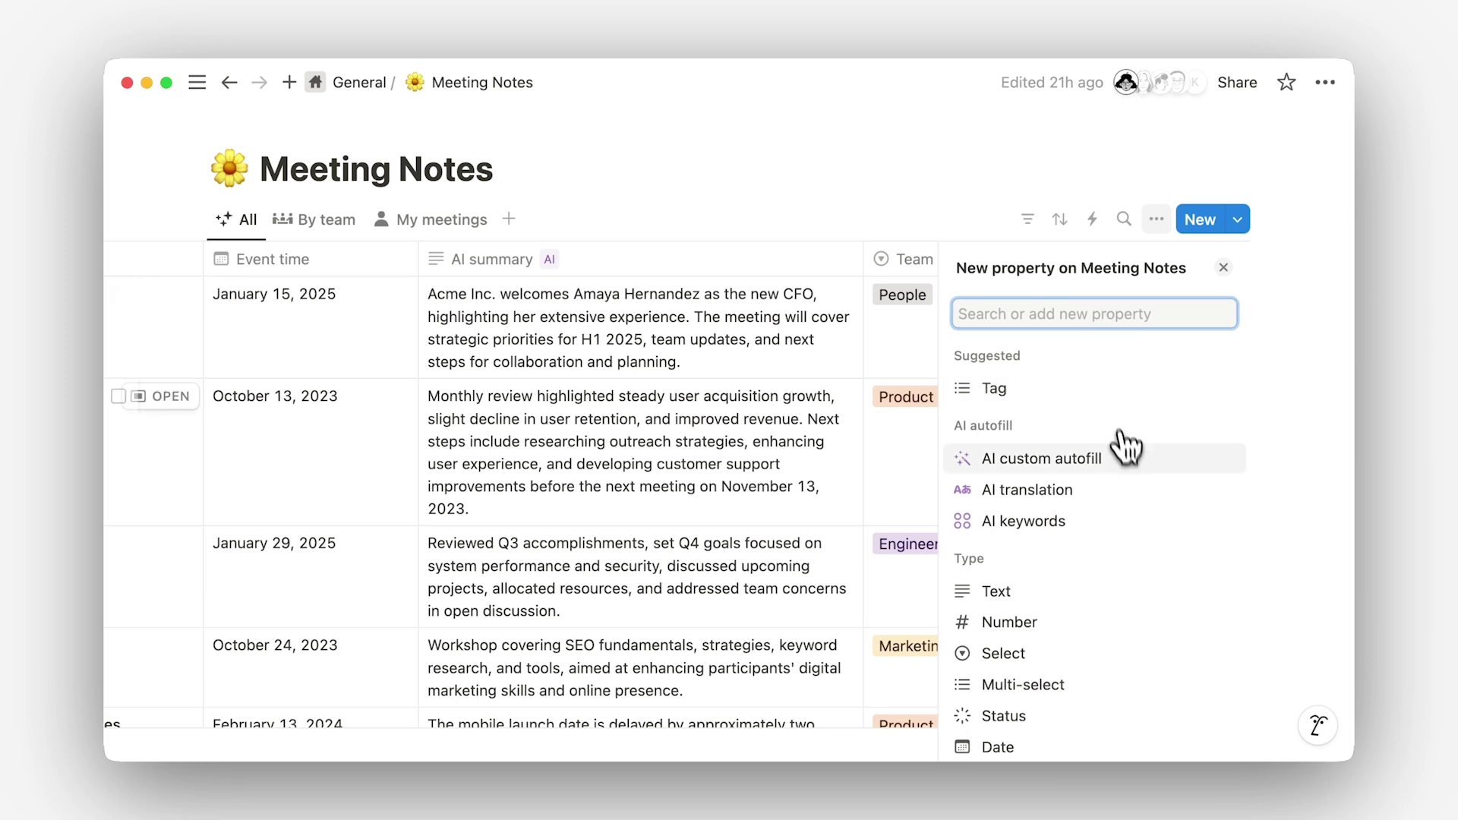
- Make the new property an AI Key info autofill that extracts action items, and save it
{"action": "left_click", "coordinate": [1138, 467]}
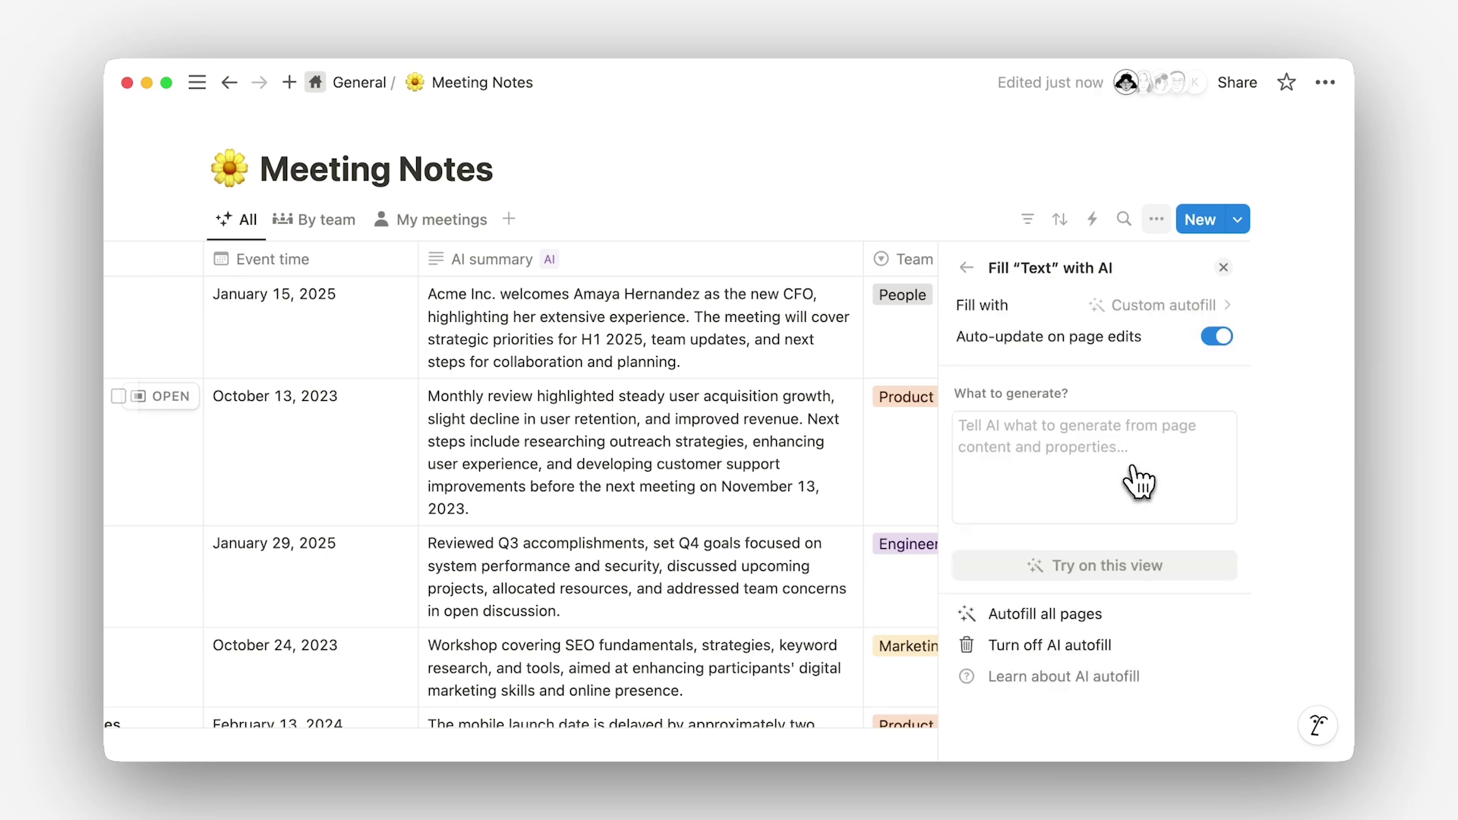
{"action": "left_click", "coordinate": [1151, 306]}
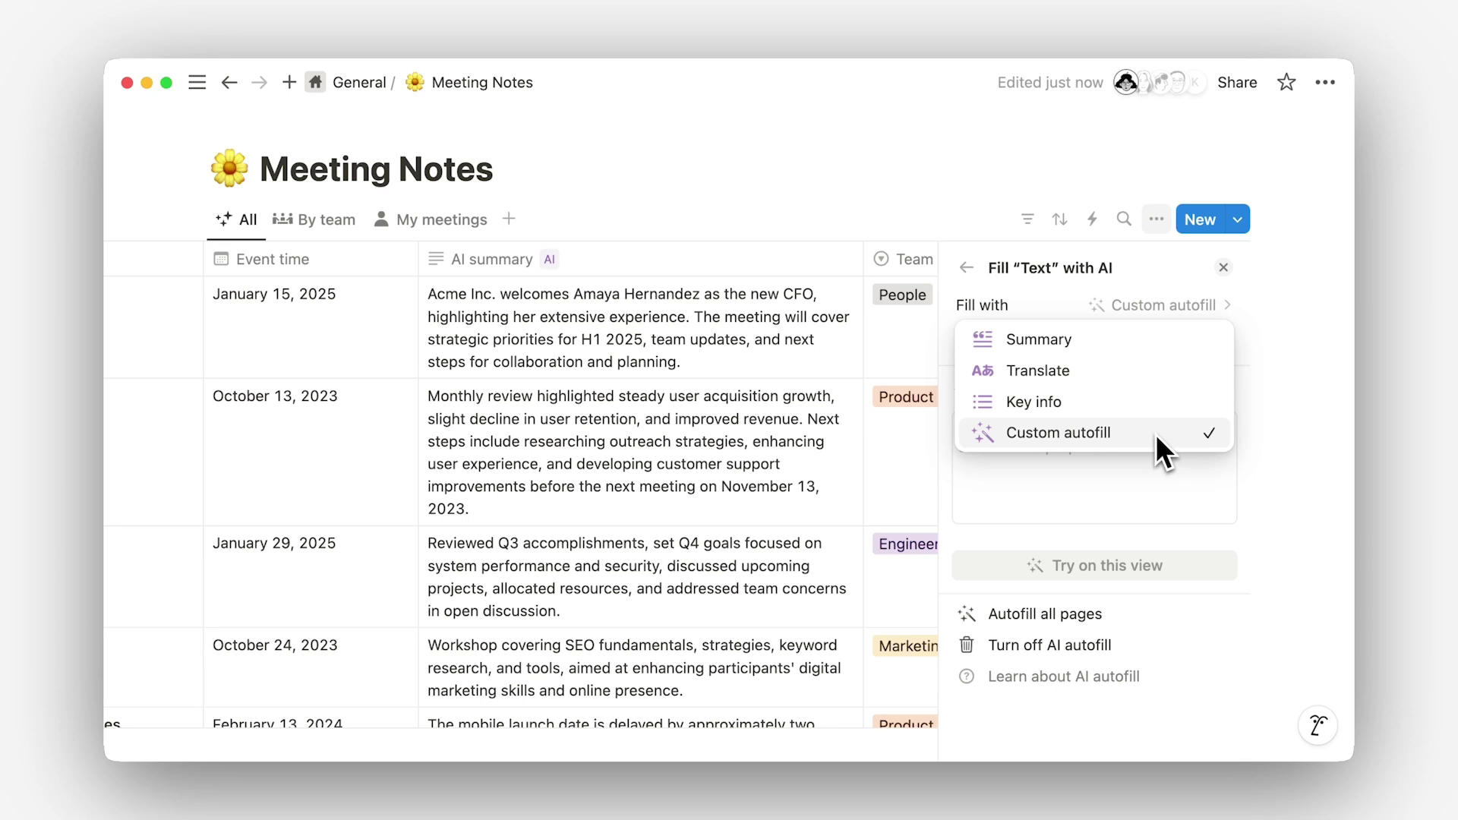
{"action": "left_click", "coordinate": [1154, 404]}
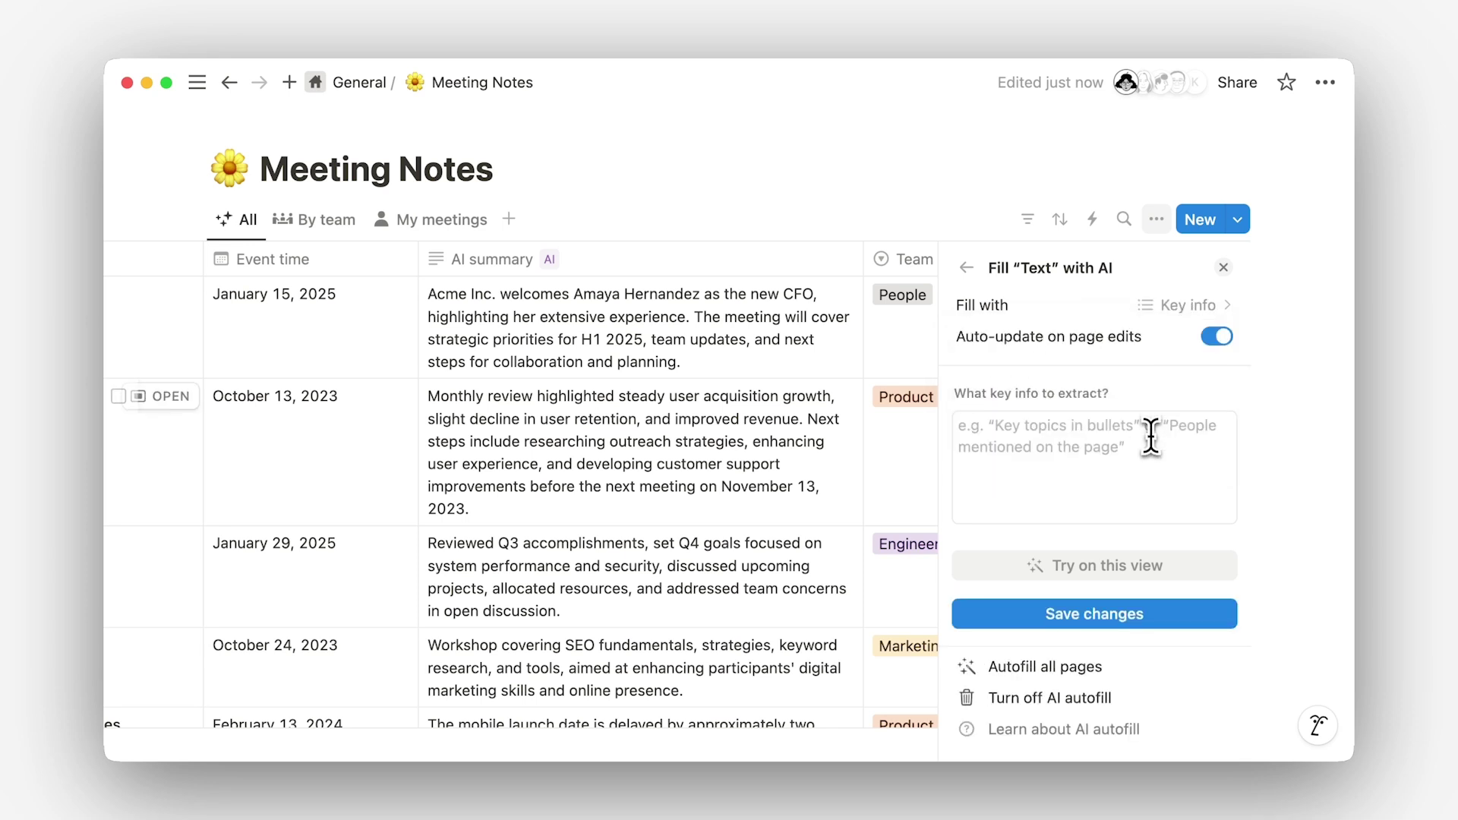
{"action": "left_click", "coordinate": [1151, 447]}
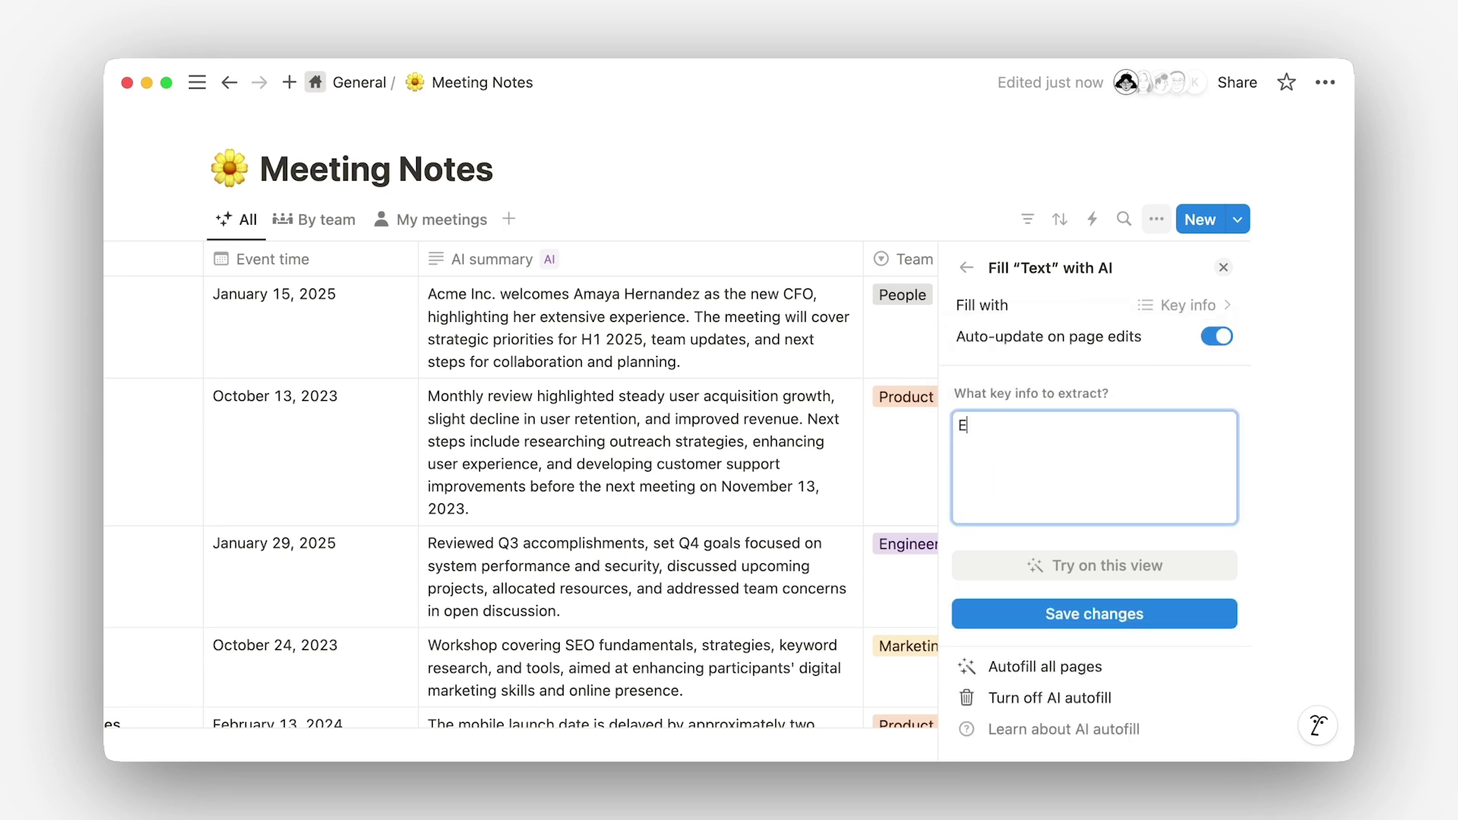
{"action": "type", "text": "Extract Action items in bullets"}
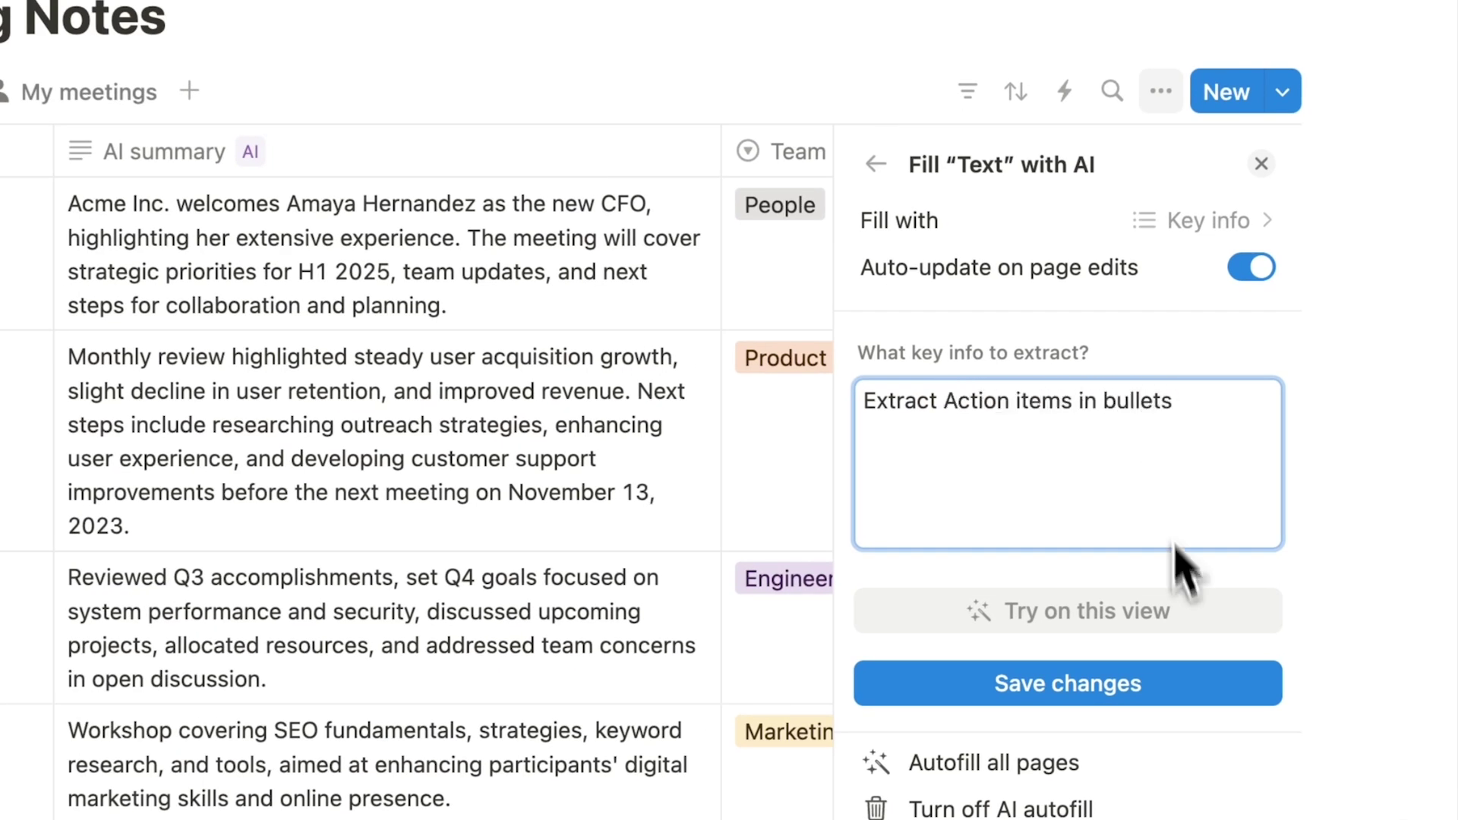
{"action": "left_click", "coordinate": [1185, 682]}
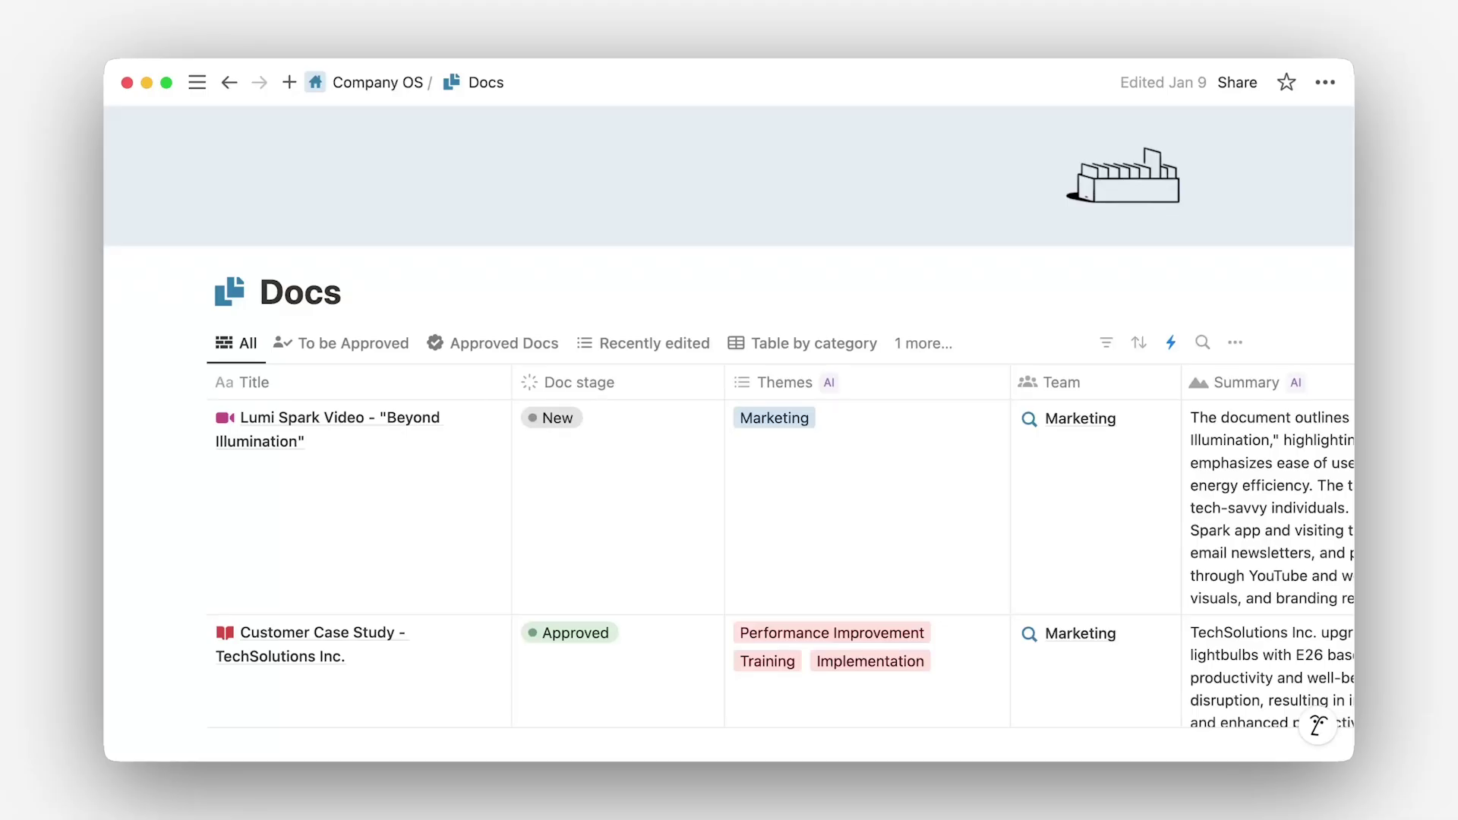
{"action": "scroll", "coordinate": [729, 512], "scroll_direction": "down", "scroll_amount": 5}
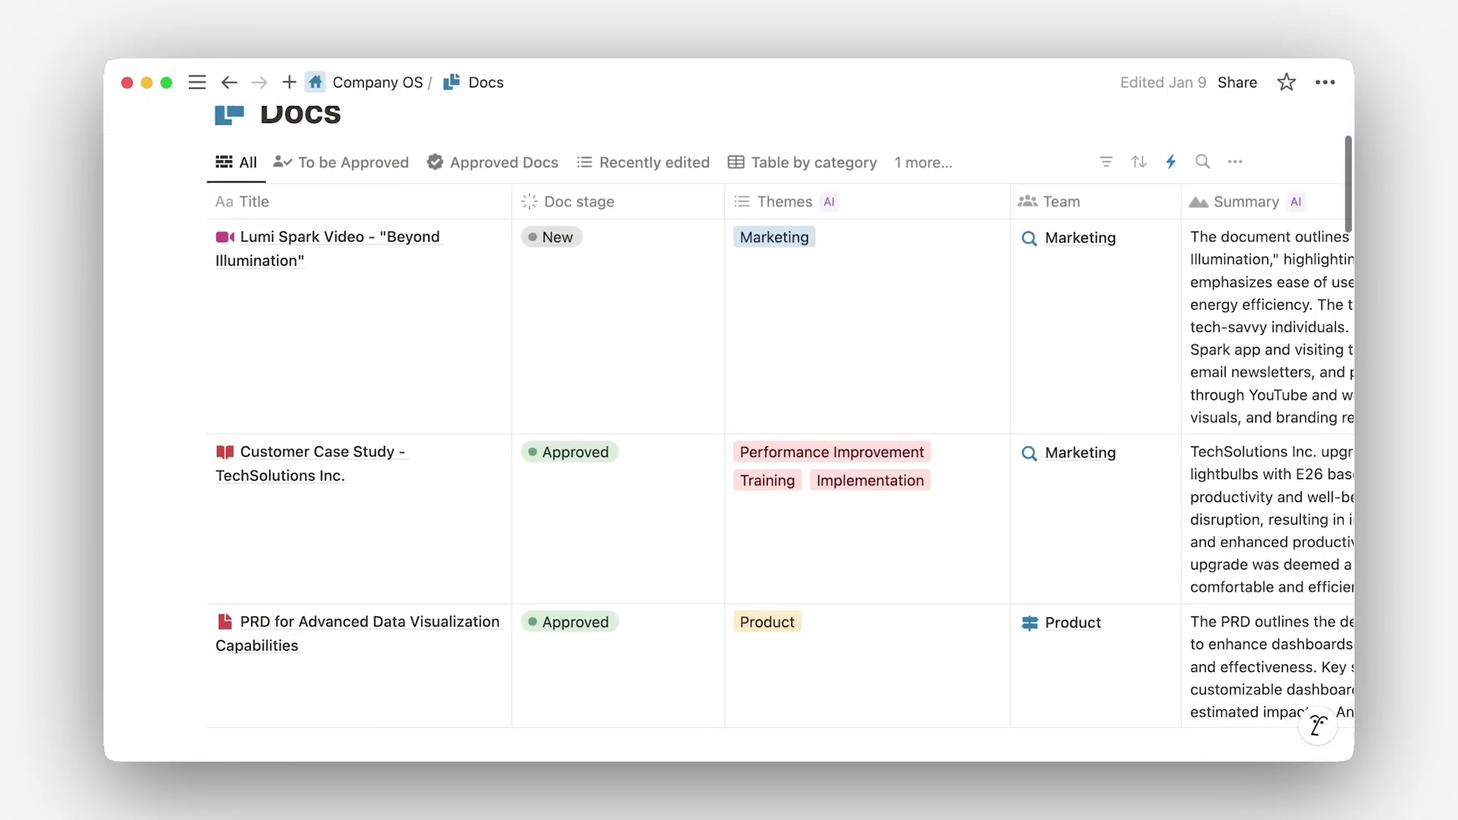
{"action": "scroll", "coordinate": [729, 456], "scroll_direction": "down", "scroll_amount": 3}
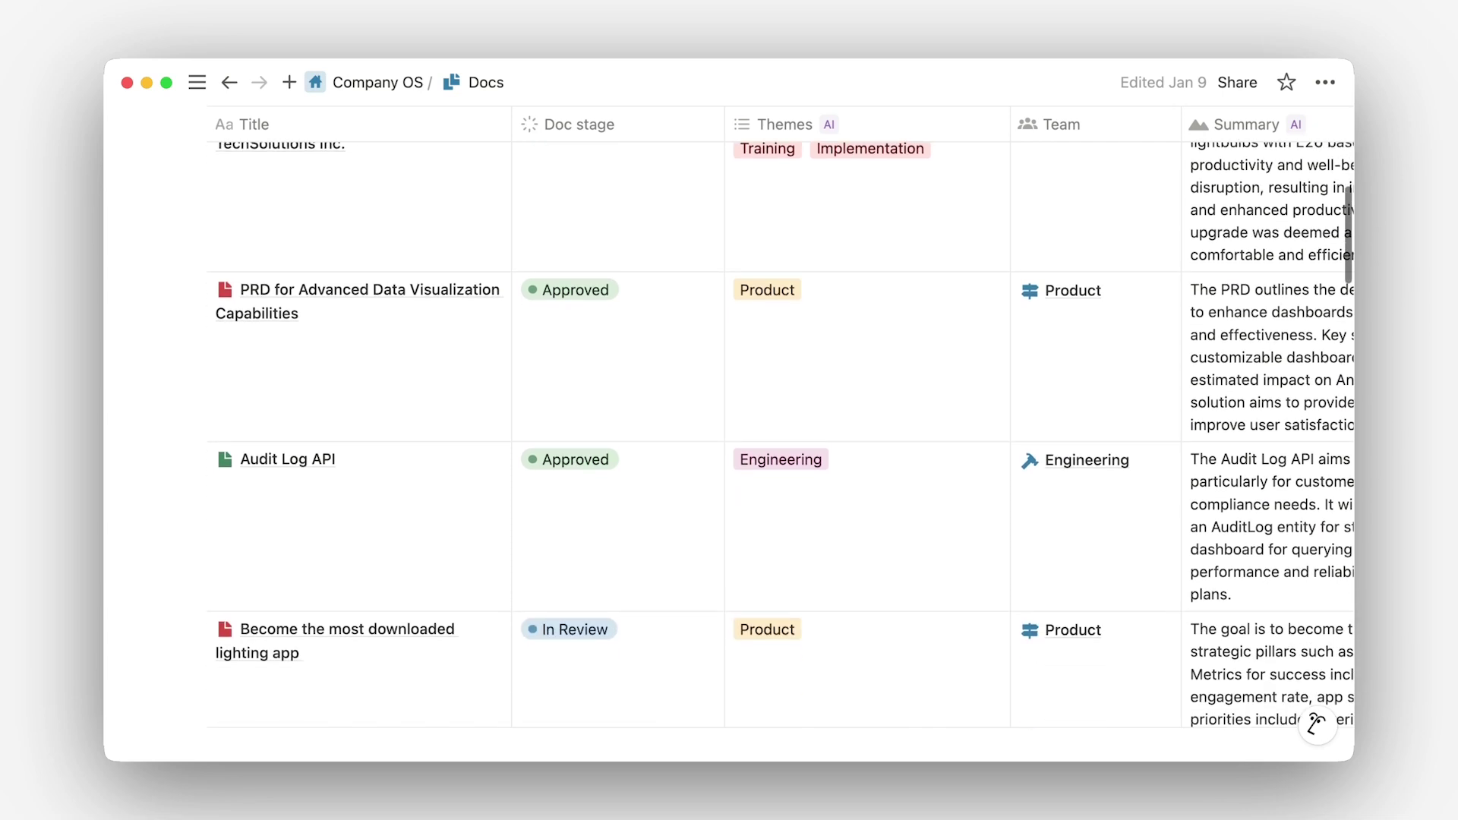
{"action": "scroll", "coordinate": [729, 456], "scroll_direction": "down", "scroll_amount": 3}
{"action": "scroll", "coordinate": [730, 456], "scroll_direction": "down", "scroll_amount": 2}
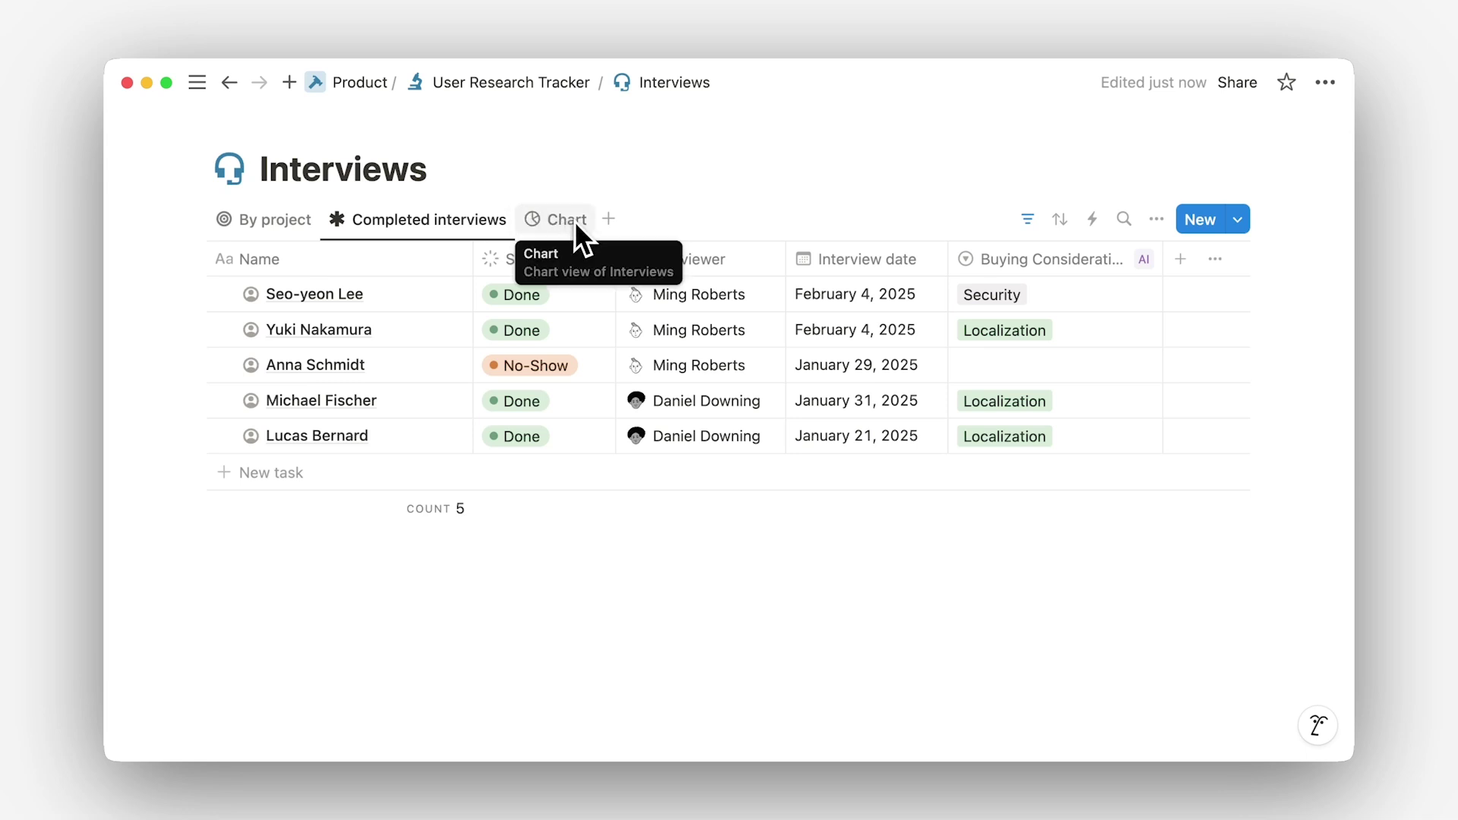
- Switch the Interviews database to its Chart view of buying considerations
{"action": "left_click", "coordinate": [573, 220]}
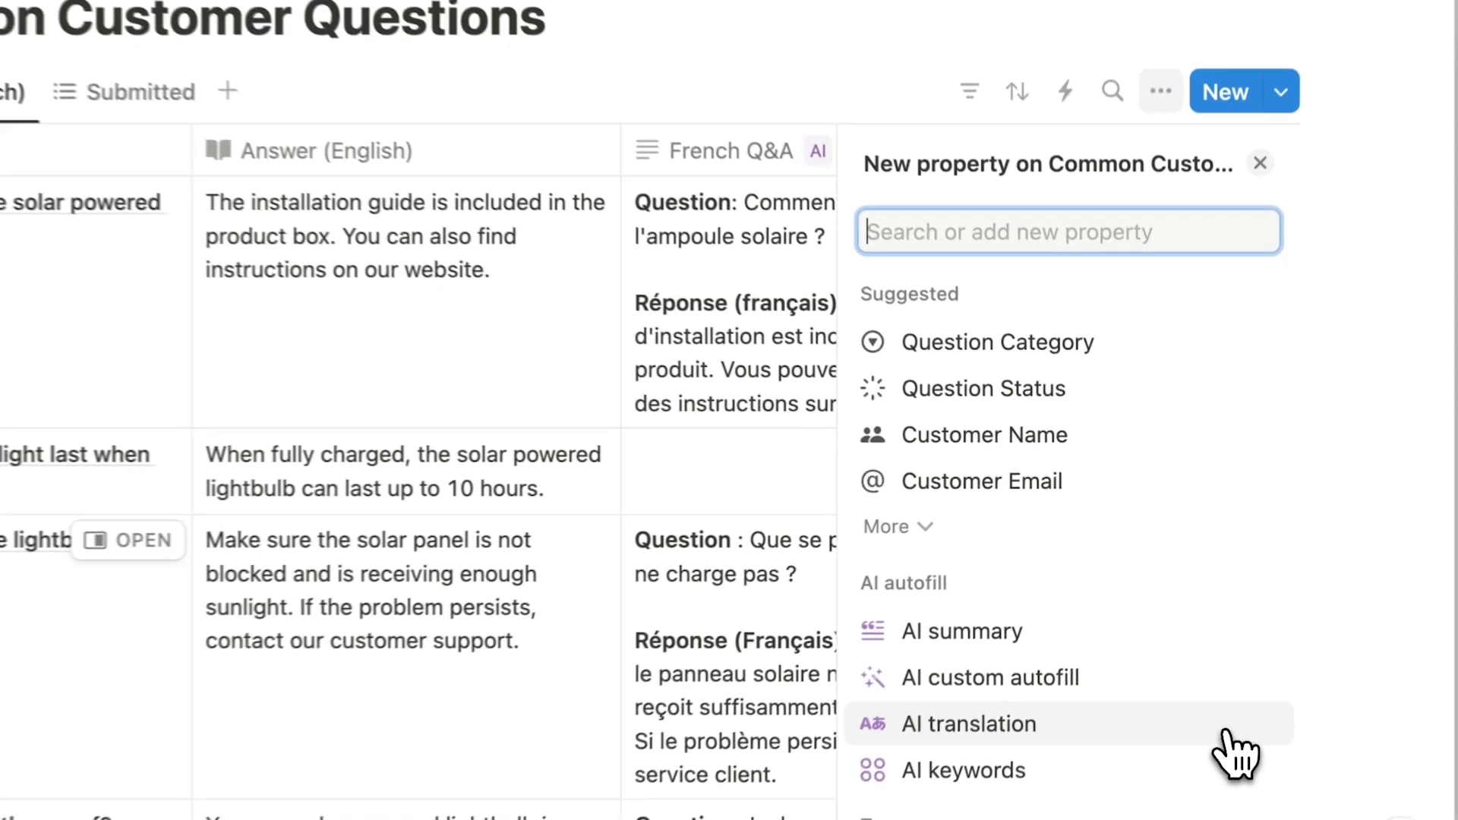
- Make the new property an AI translation of Question and Answer (English) into Japanese, and save
{"action": "left_click", "coordinate": [1235, 740]}
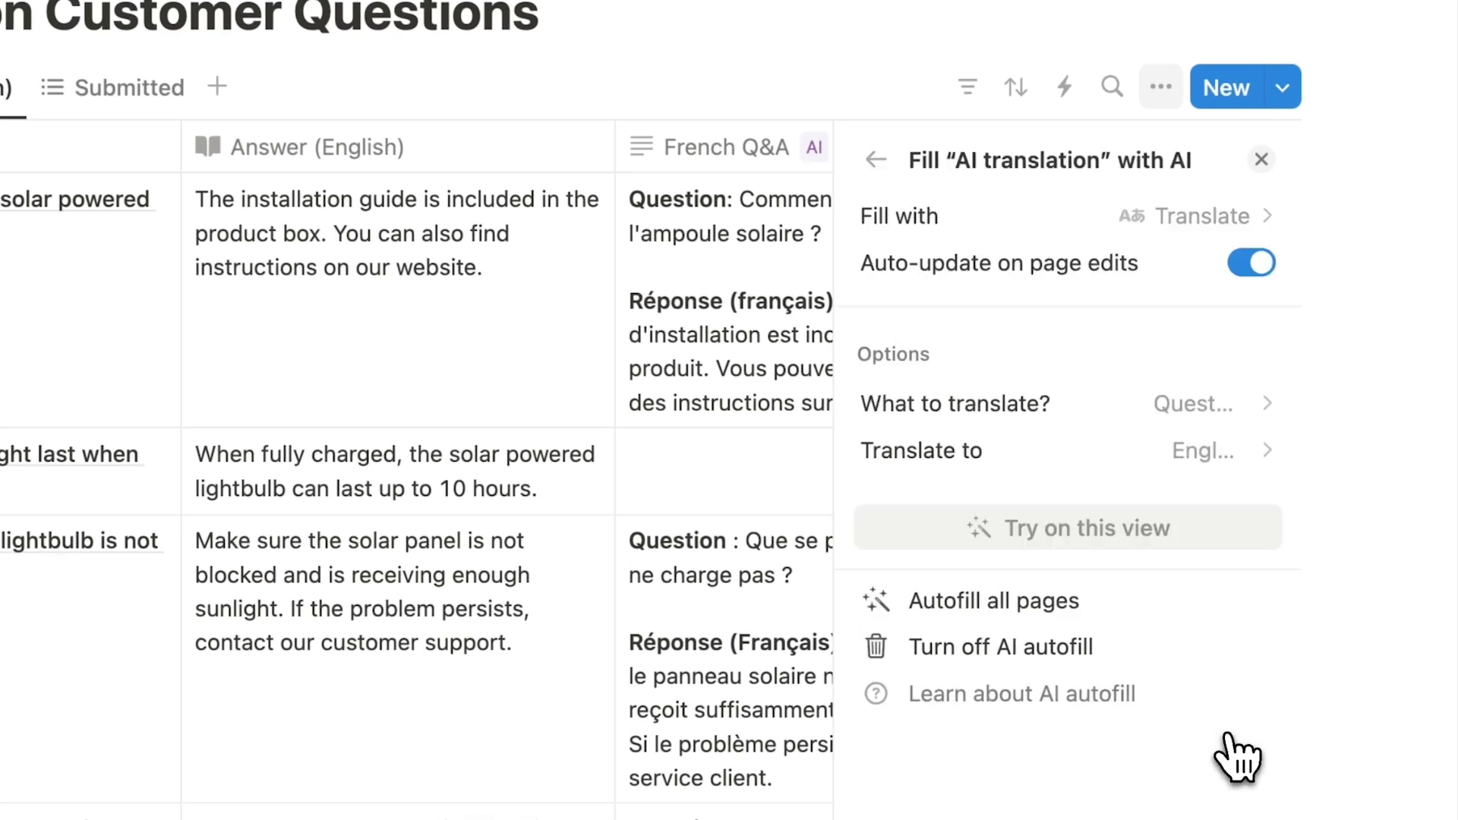
{"action": "left_click", "coordinate": [1207, 408]}
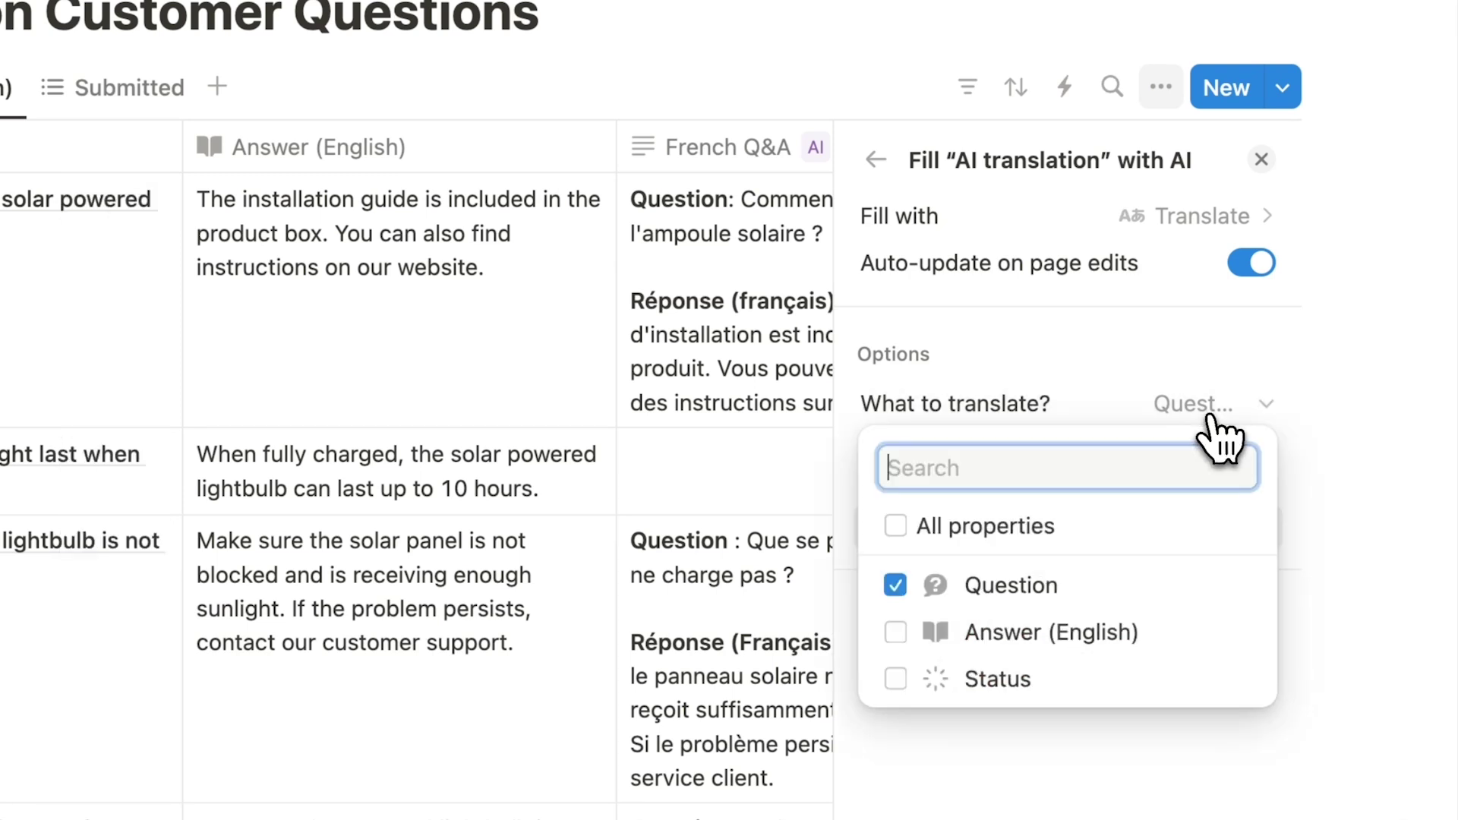
{"action": "left_click", "coordinate": [1216, 639]}
{"action": "key", "text": "Escape"}
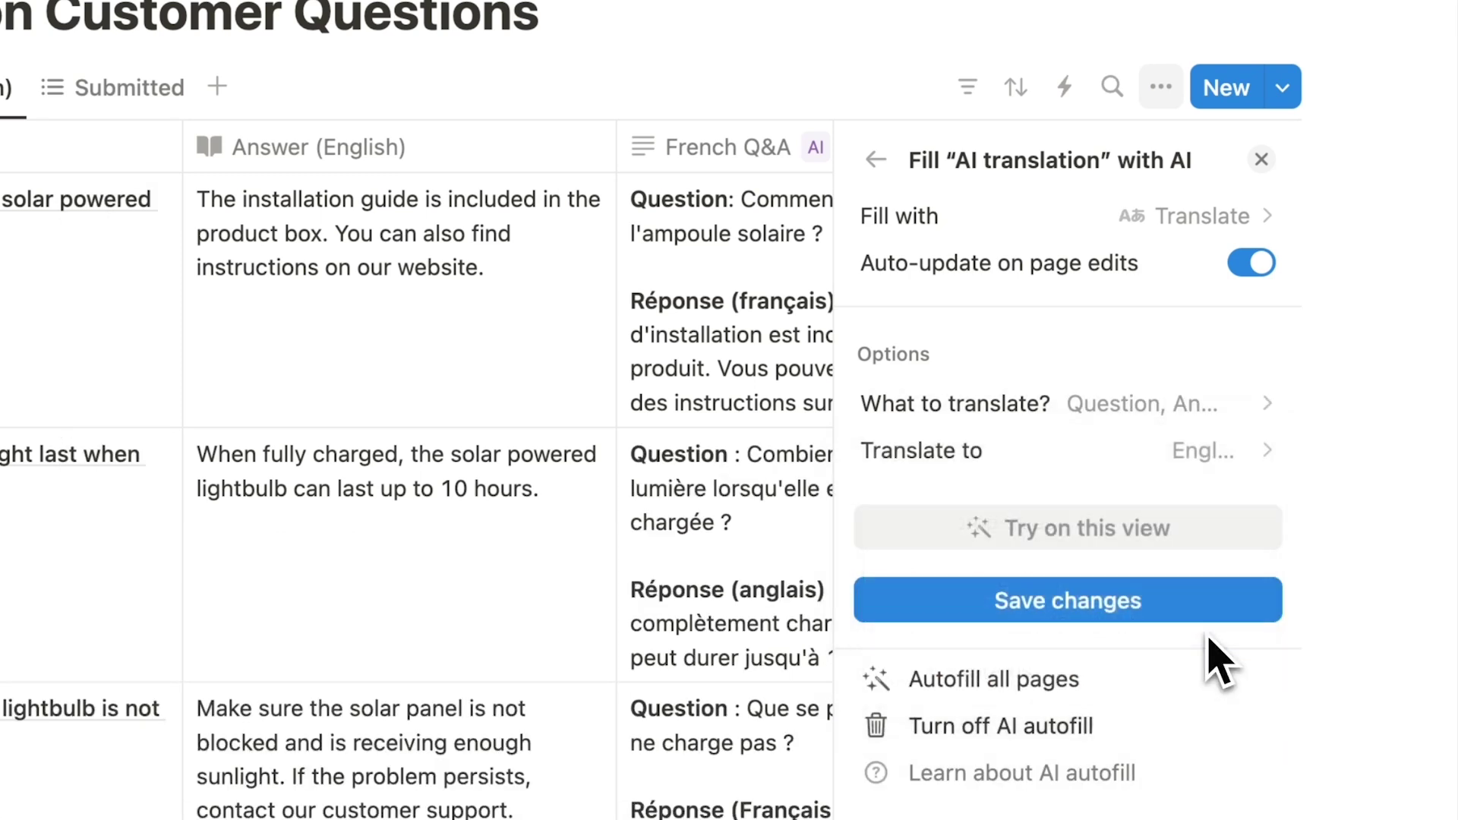
{"action": "left_click", "coordinate": [1204, 450]}
{"action": "left_click", "coordinate": [1191, 600]}
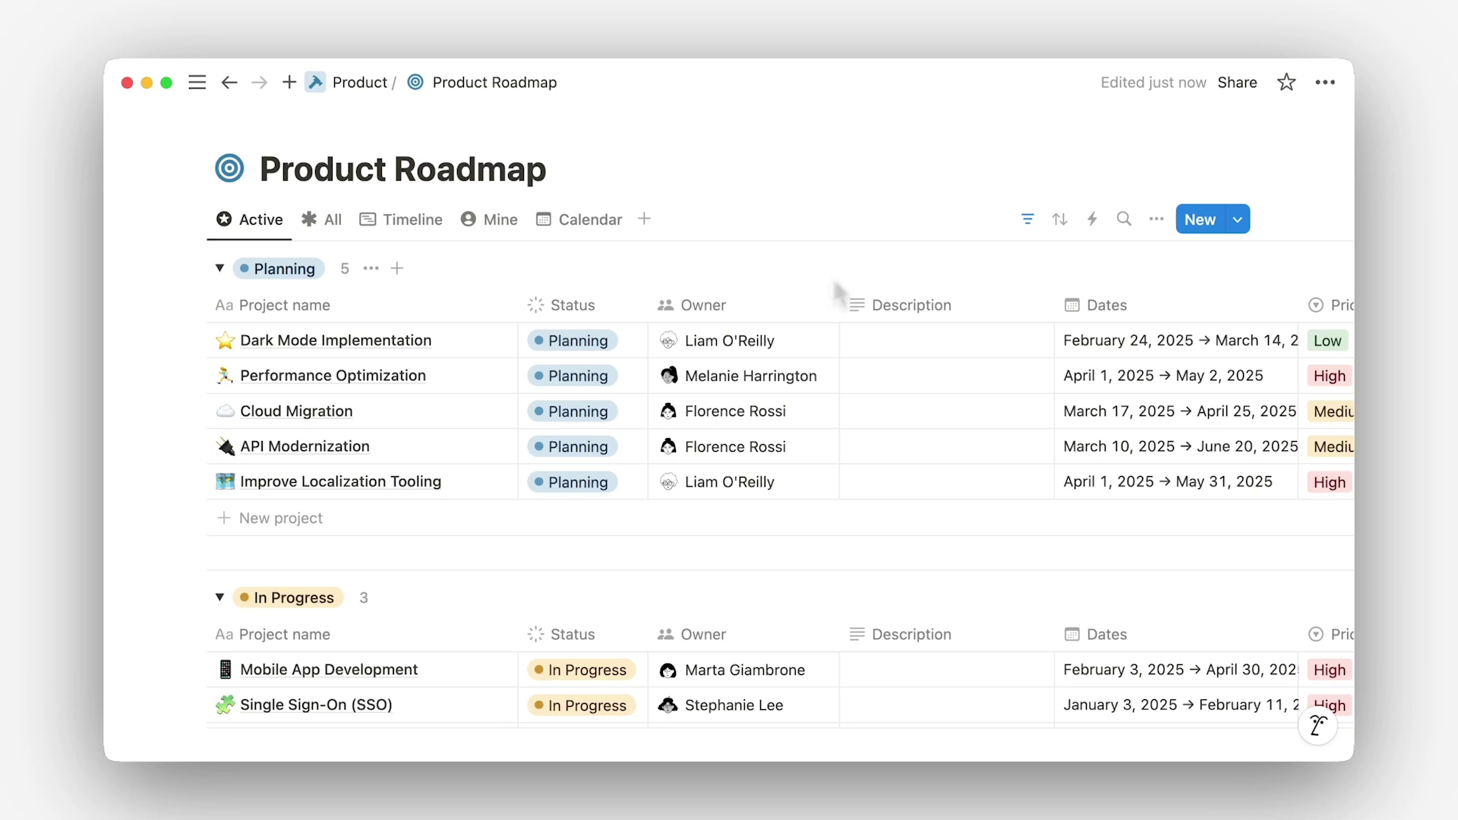
- Give Description a custom one-sentence, non-technical AI autofill prompt, preview it, save, and keep auto-update
{"action": "left_click", "coordinate": [1000, 320]}
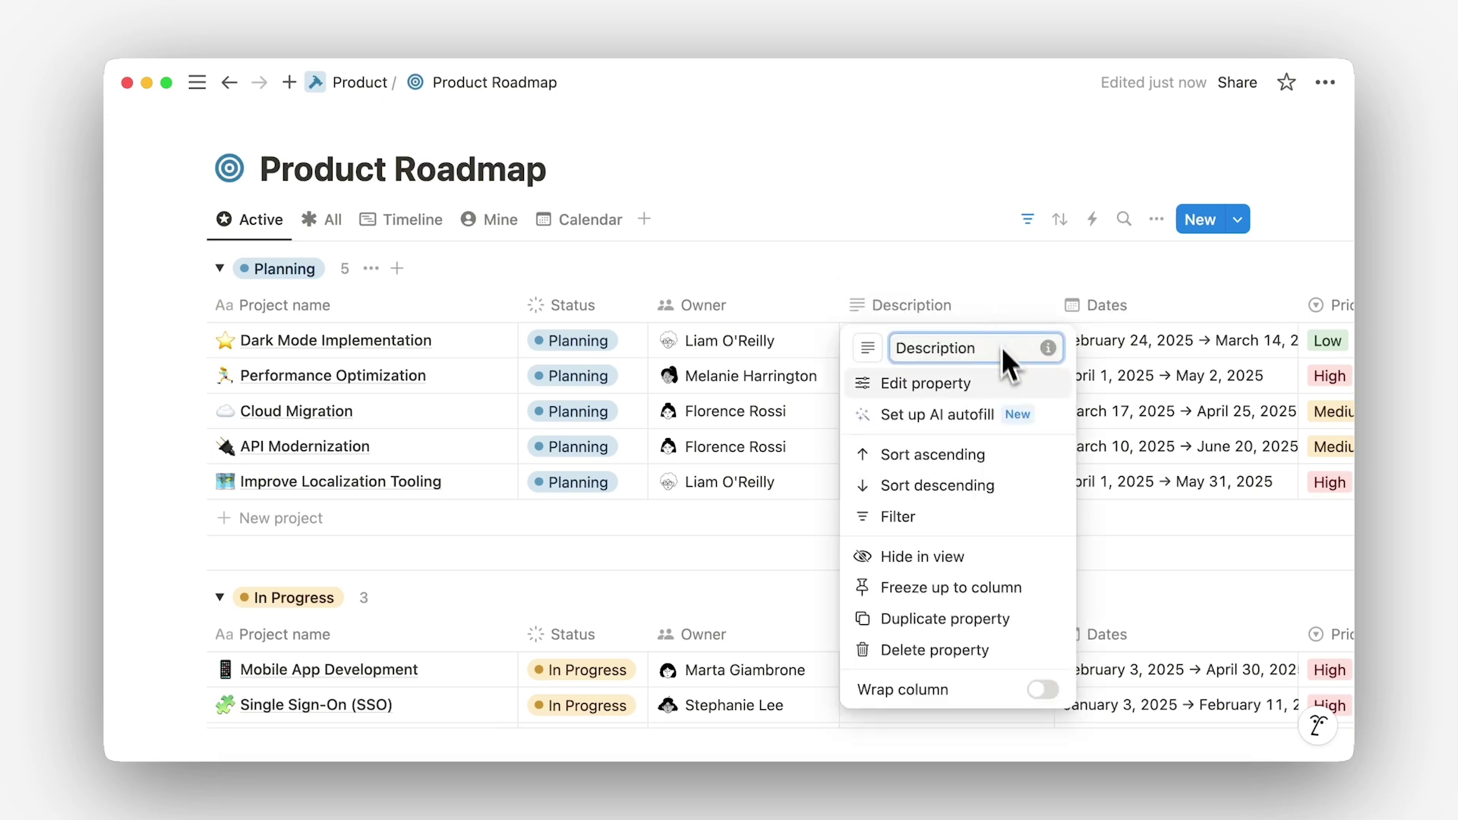
{"action": "left_click", "coordinate": [1022, 425]}
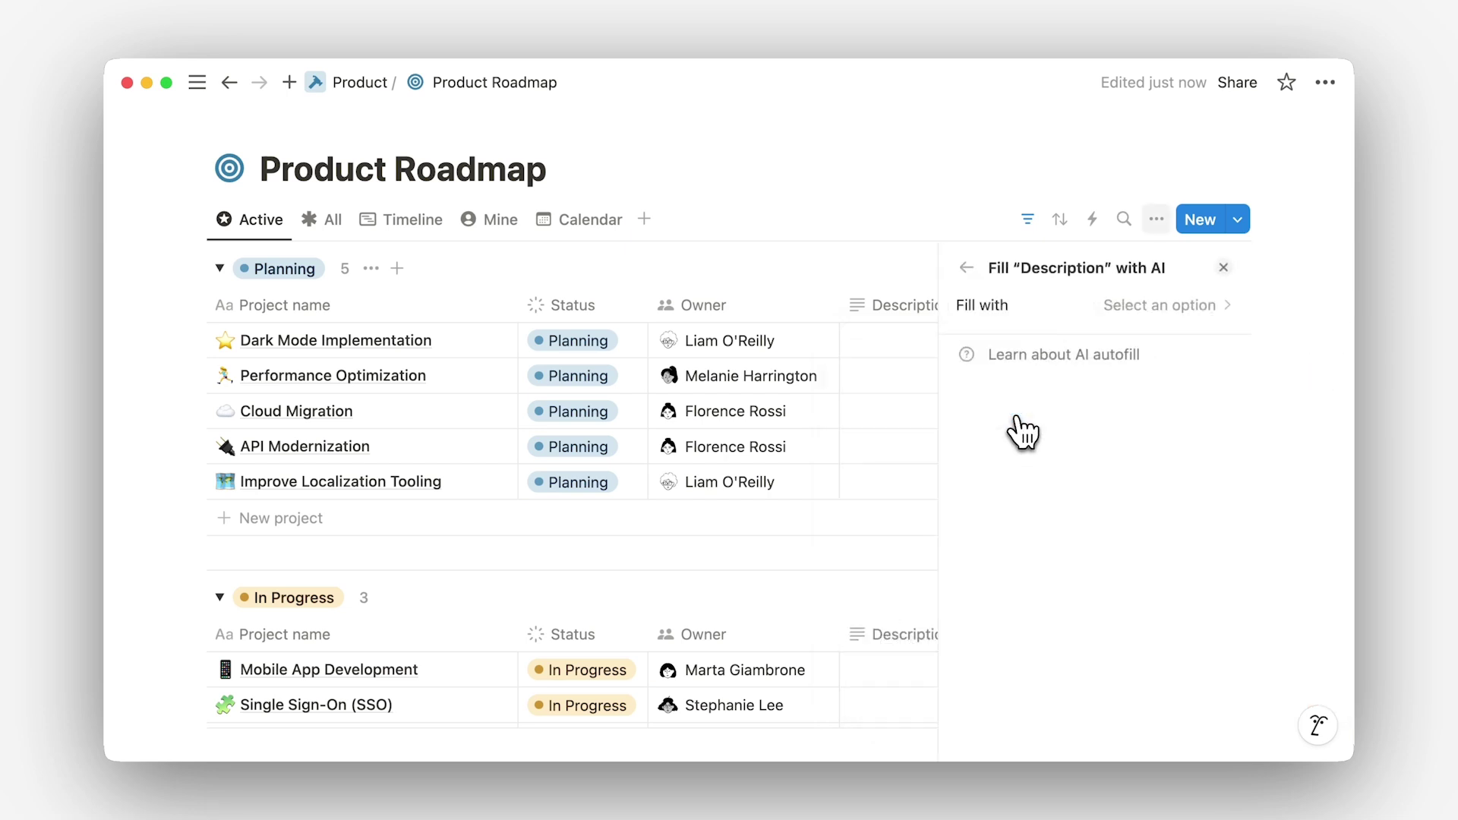
{"action": "left_click", "coordinate": [1164, 305]}
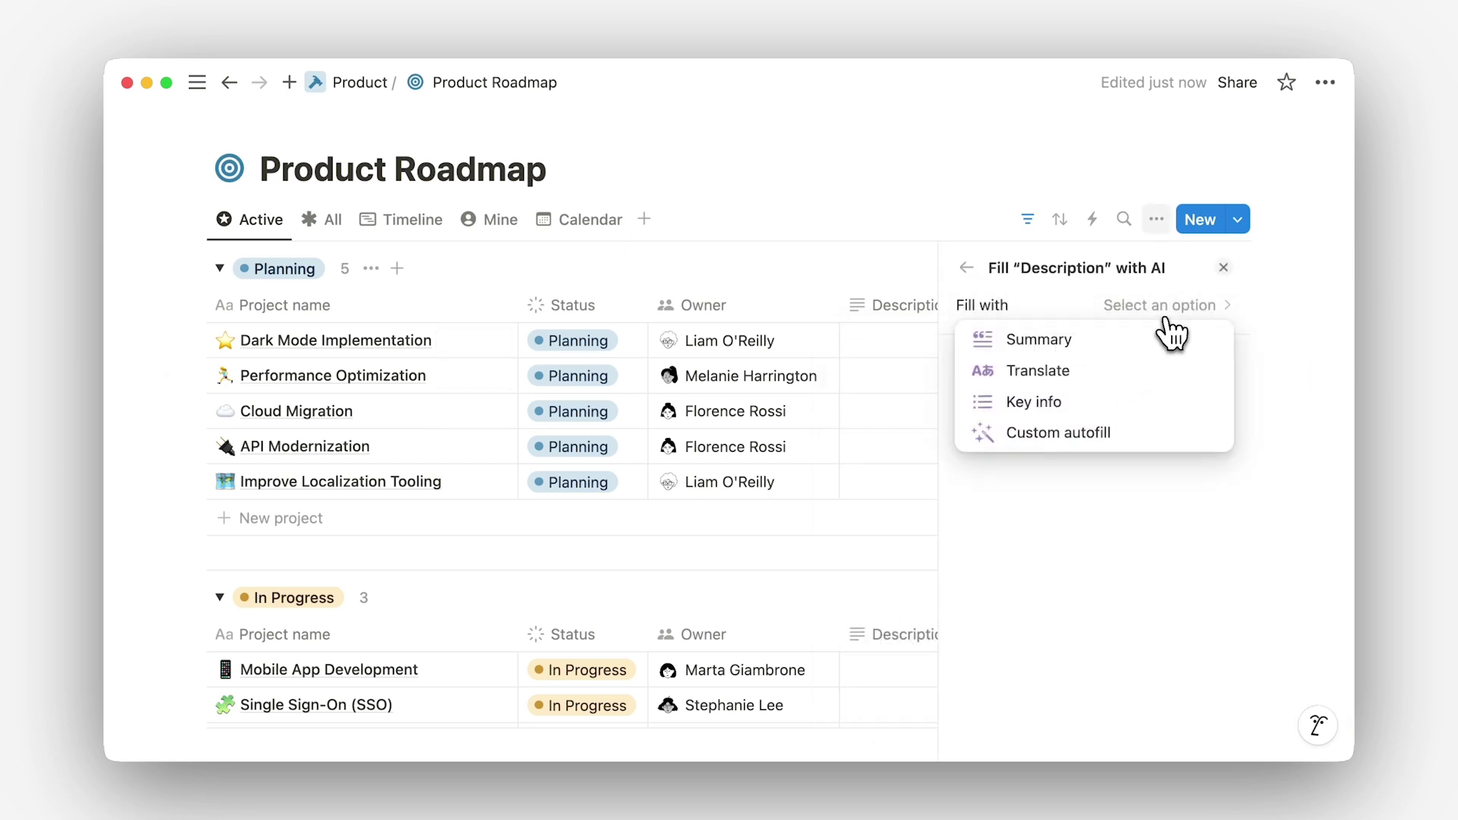
{"action": "left_click", "coordinate": [1170, 444]}
{"action": "type", "text": "Write a one sente"}
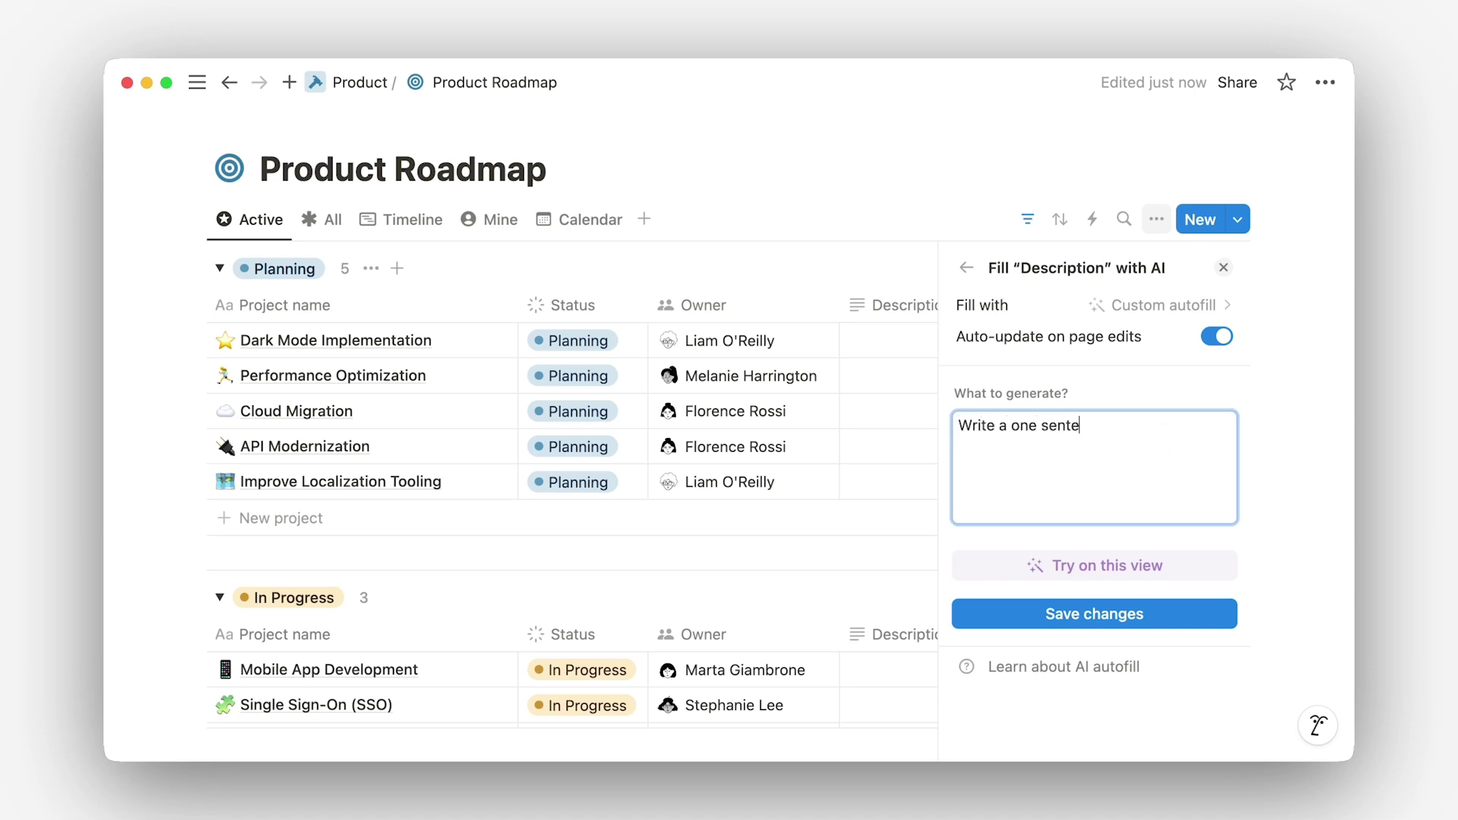
{"action": "type", "text": "nce desc"}
{"action": "type", "text": "ription of this project to explain it to non-technical teams"}
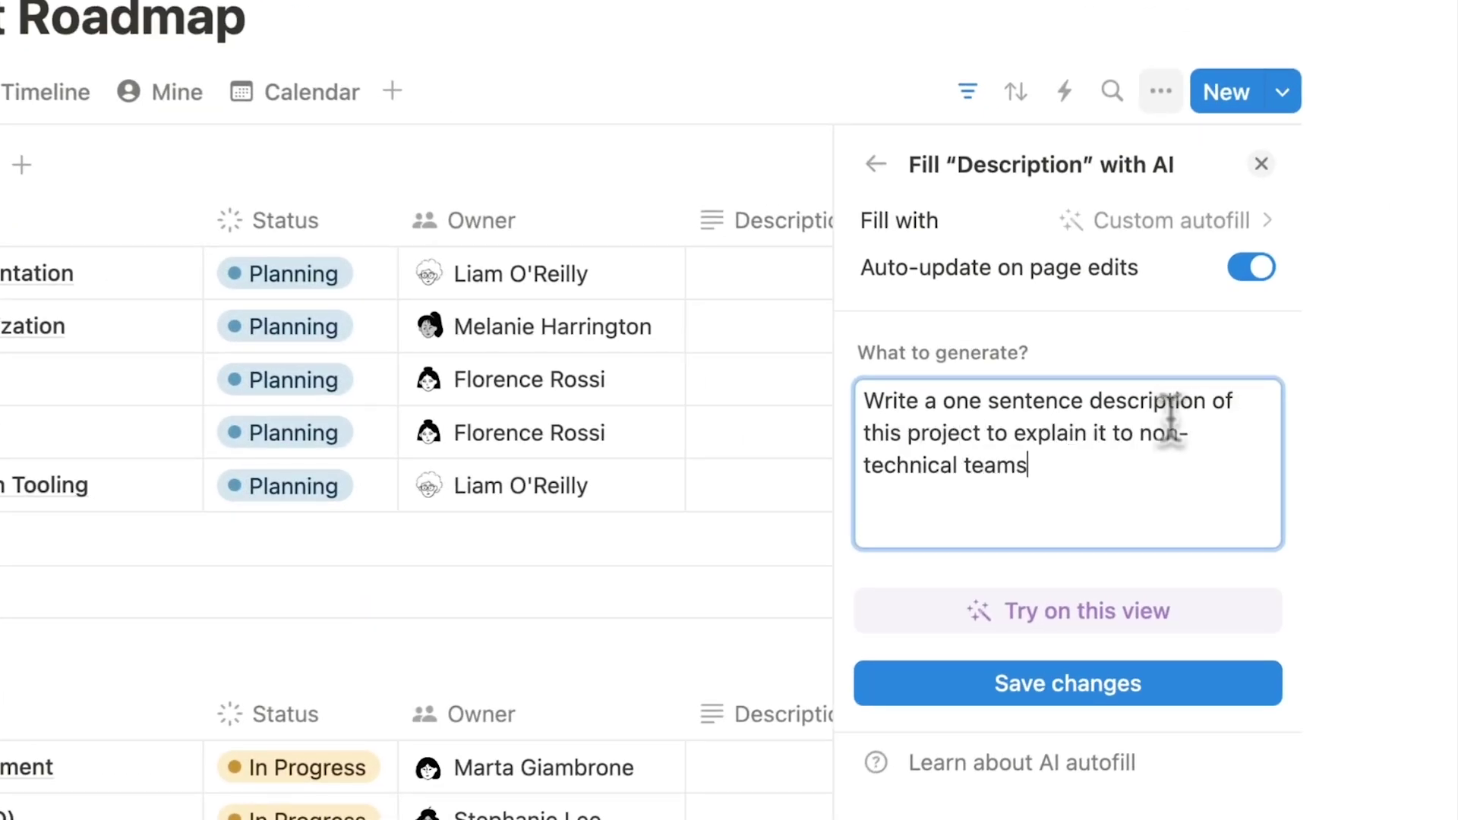
{"action": "left_click", "coordinate": [1182, 621]}
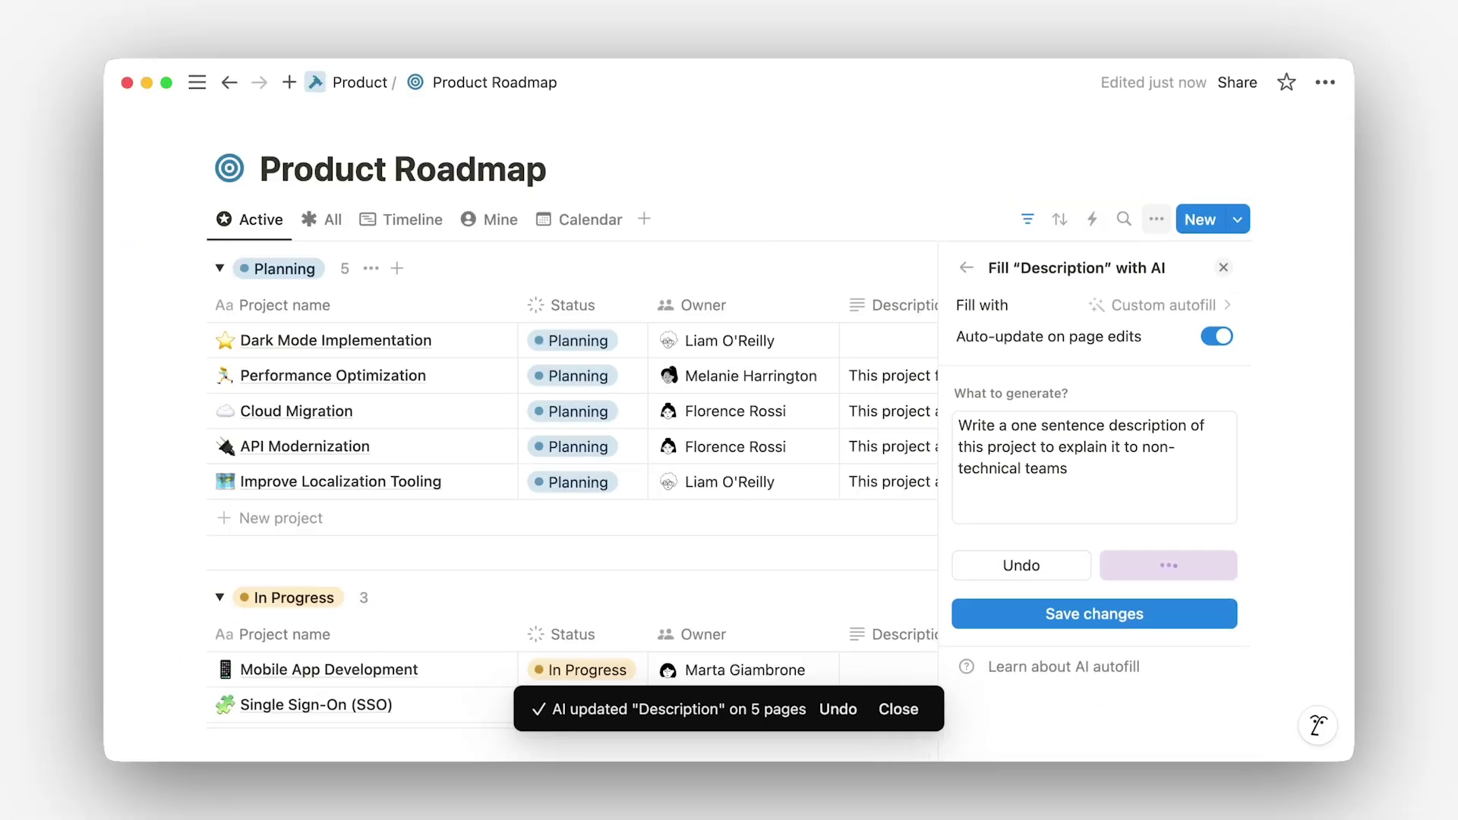
{"action": "left_click", "coordinate": [1172, 625]}
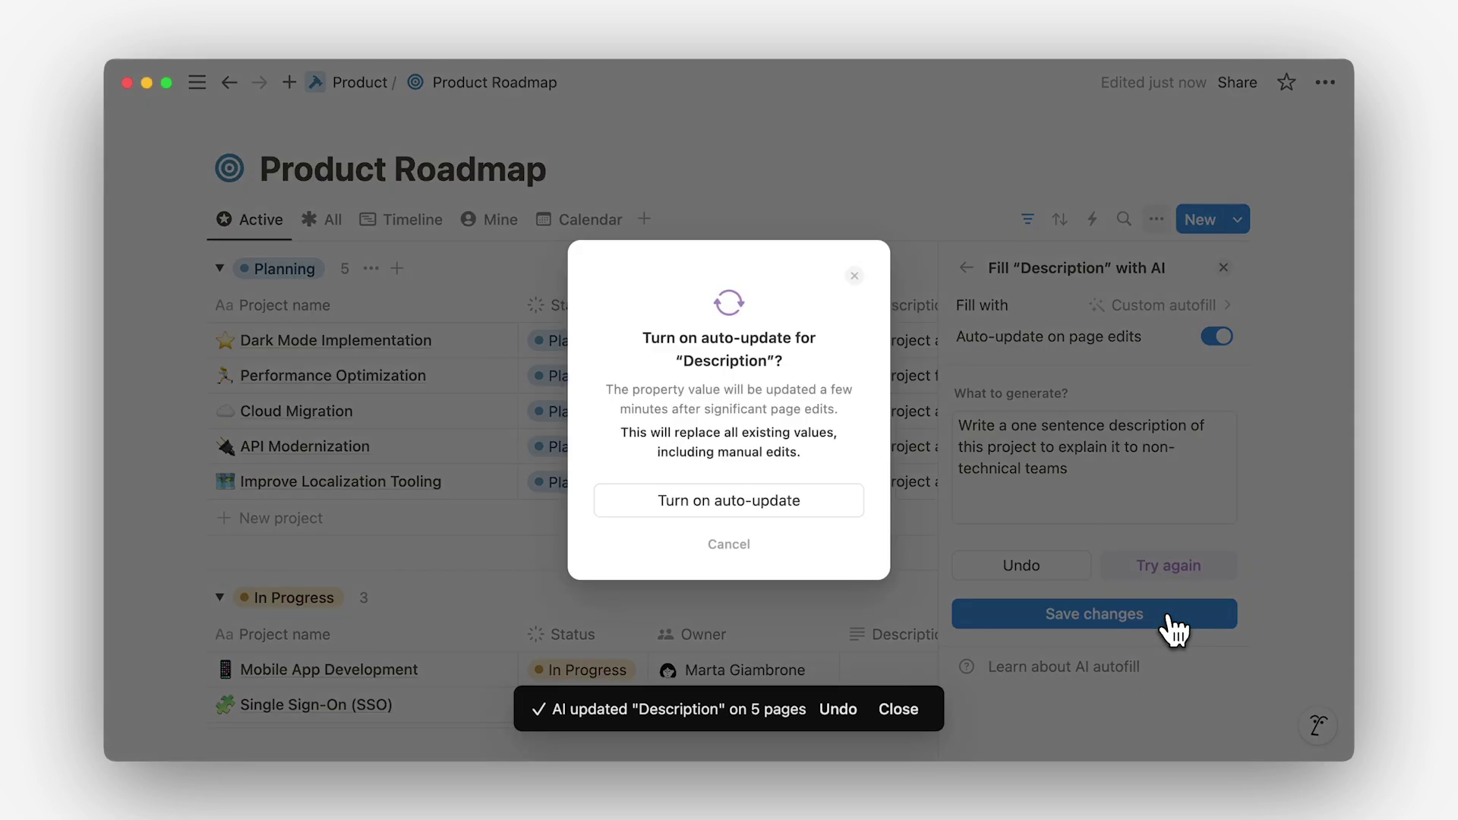
{"action": "left_click", "coordinate": [835, 514]}
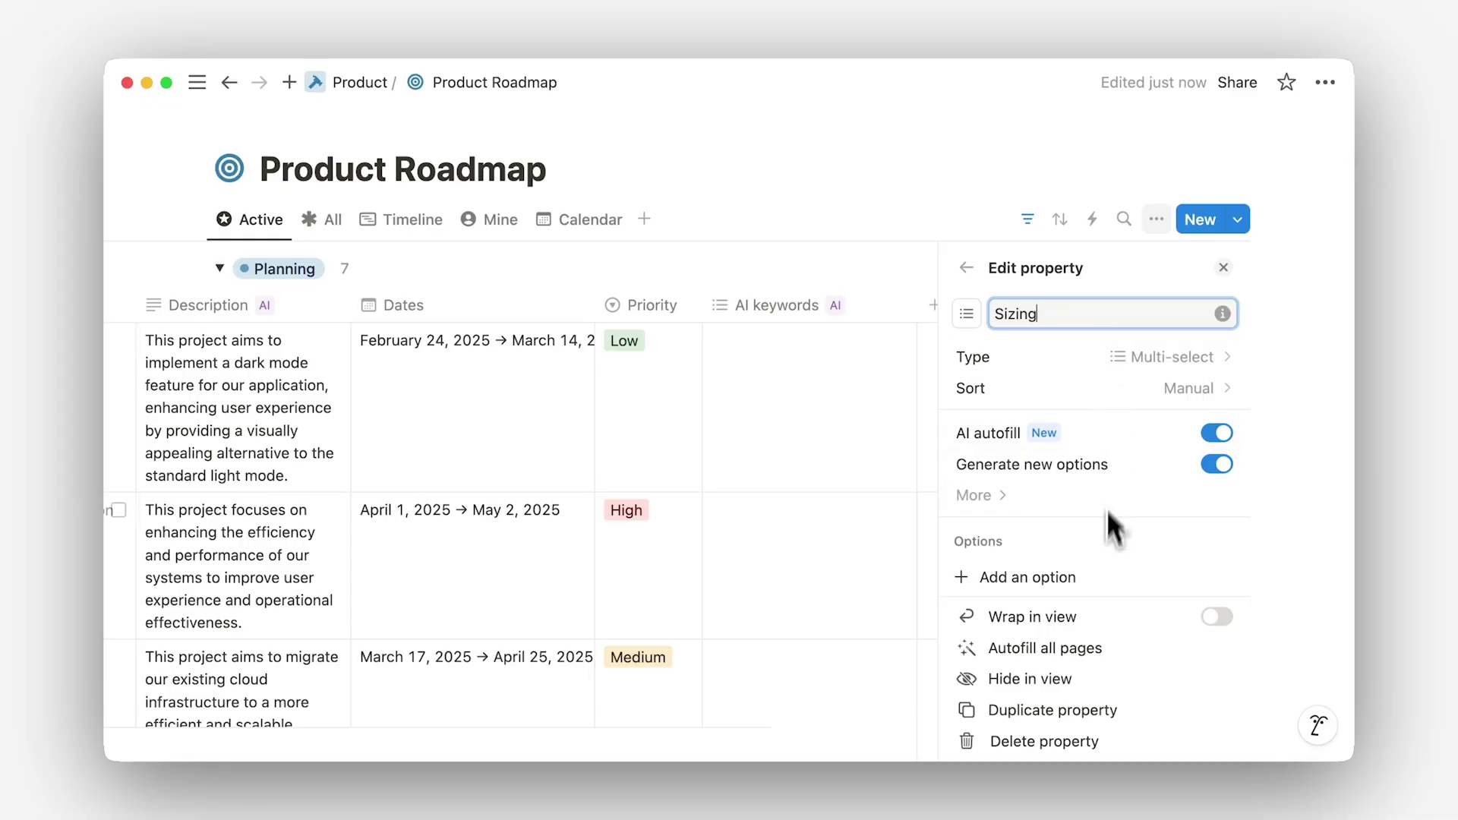
- Make Sizing a Select property without generated options, and AI-fill Large launch or Small fix for all projects
{"action": "left_click", "coordinate": [1111, 584]}
{"action": "type", "text": "R"}
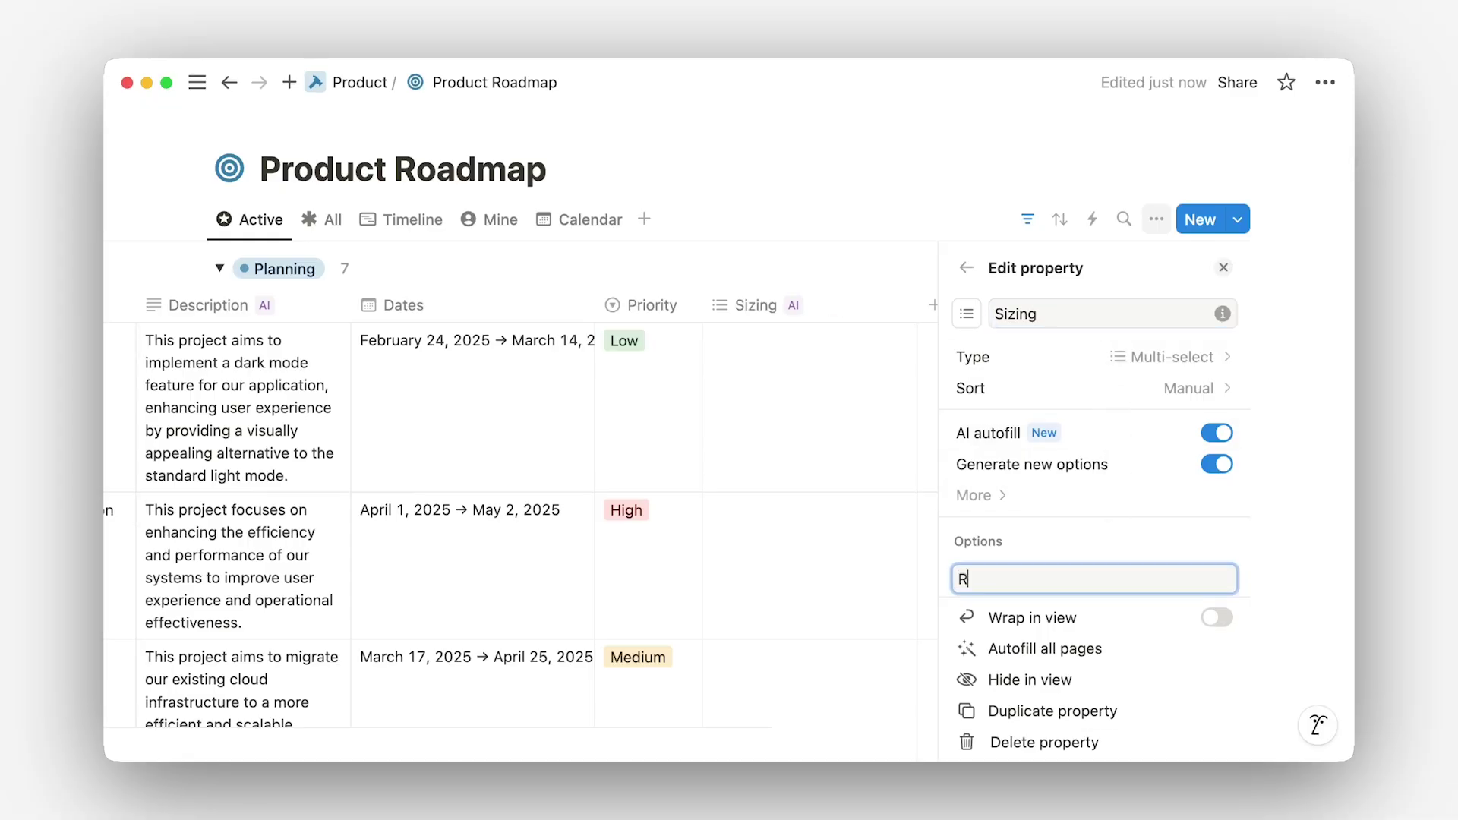
{"action": "type", "text": "Release"}
{"action": "key", "text": "Return"}
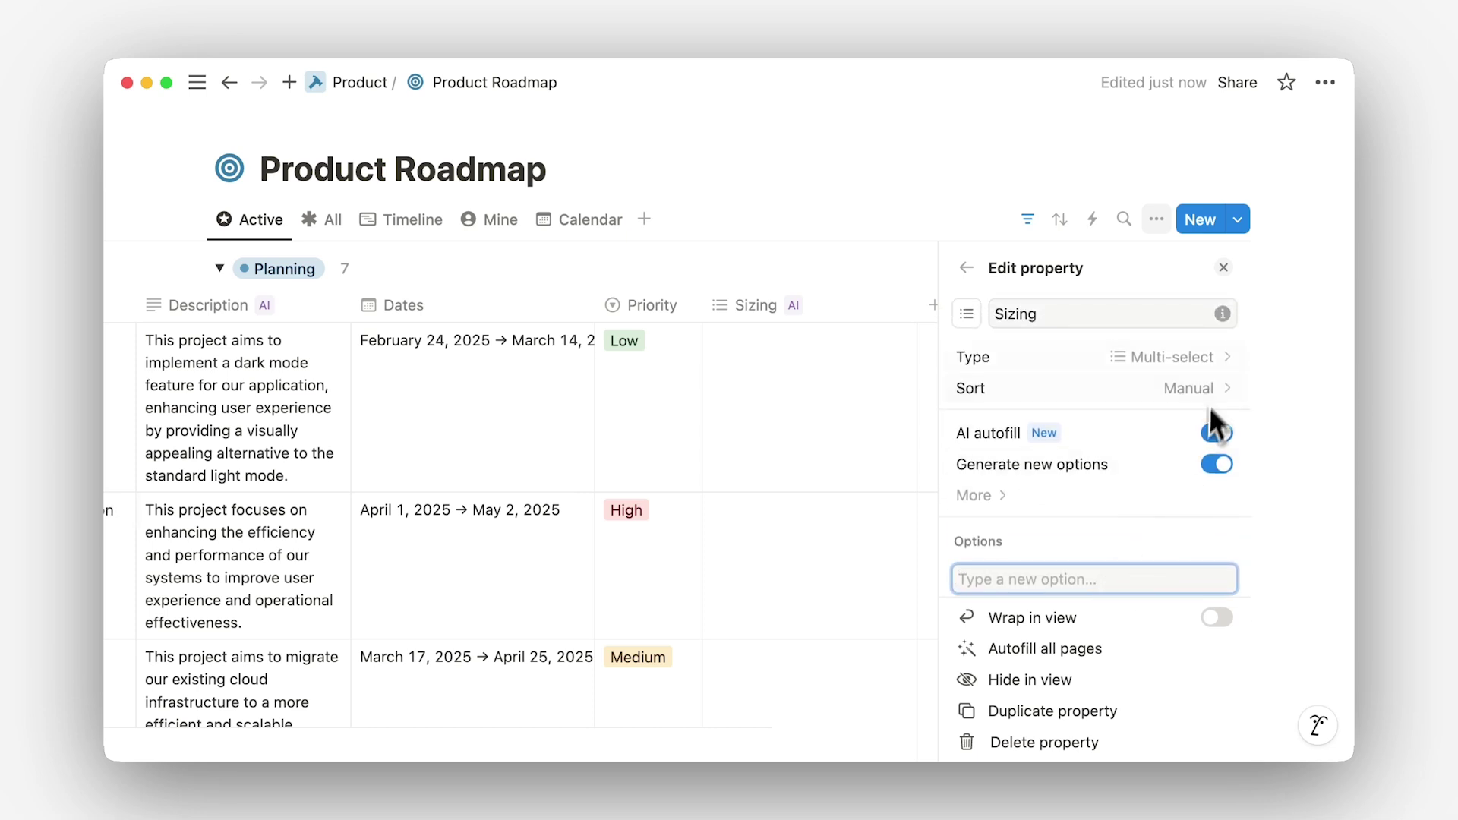
{"action": "left_click", "coordinate": [1173, 357]}
{"action": "left_click", "coordinate": [1205, 621]}
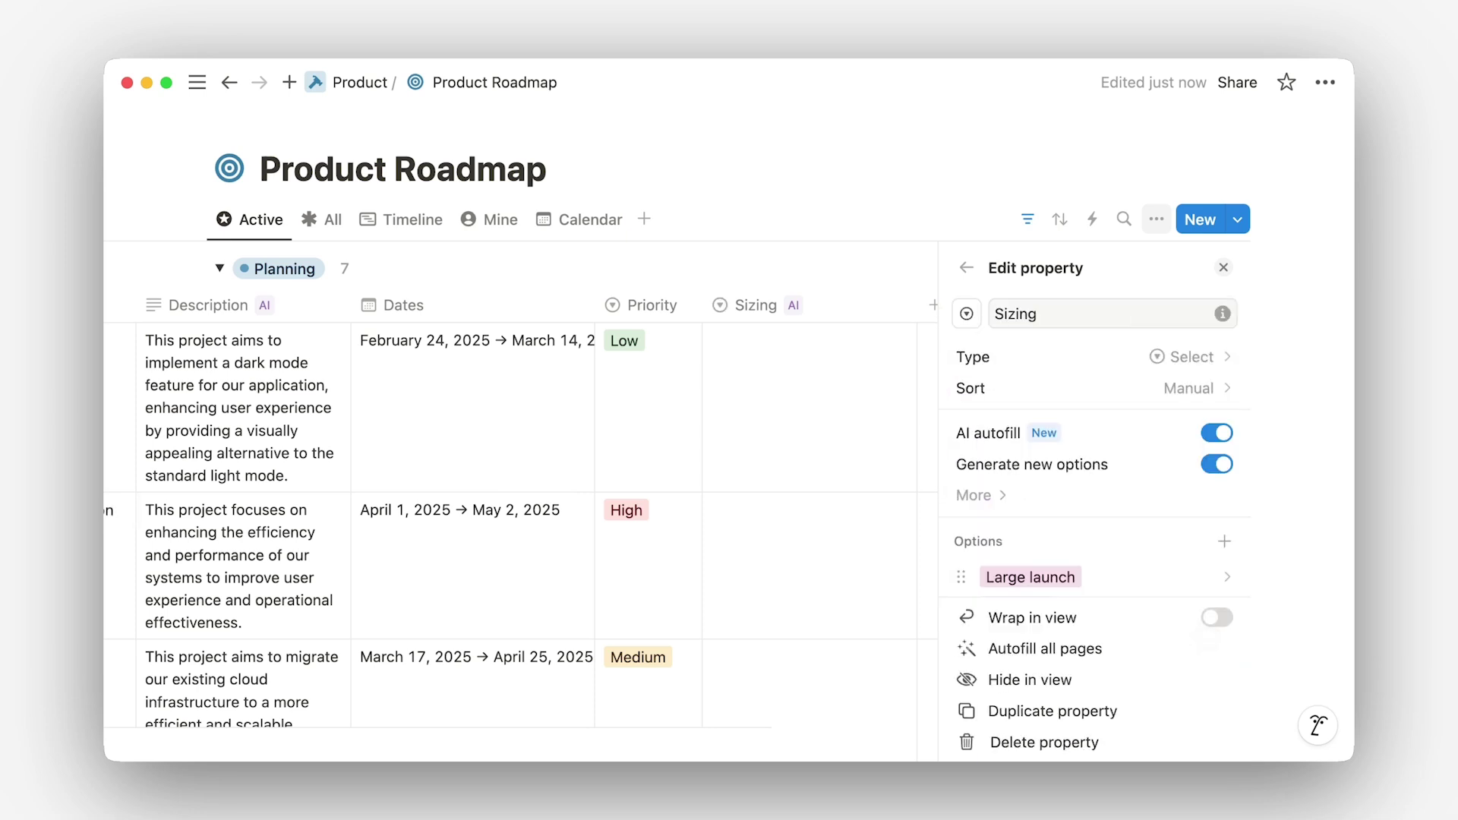
{"action": "left_click", "coordinate": [1219, 465]}
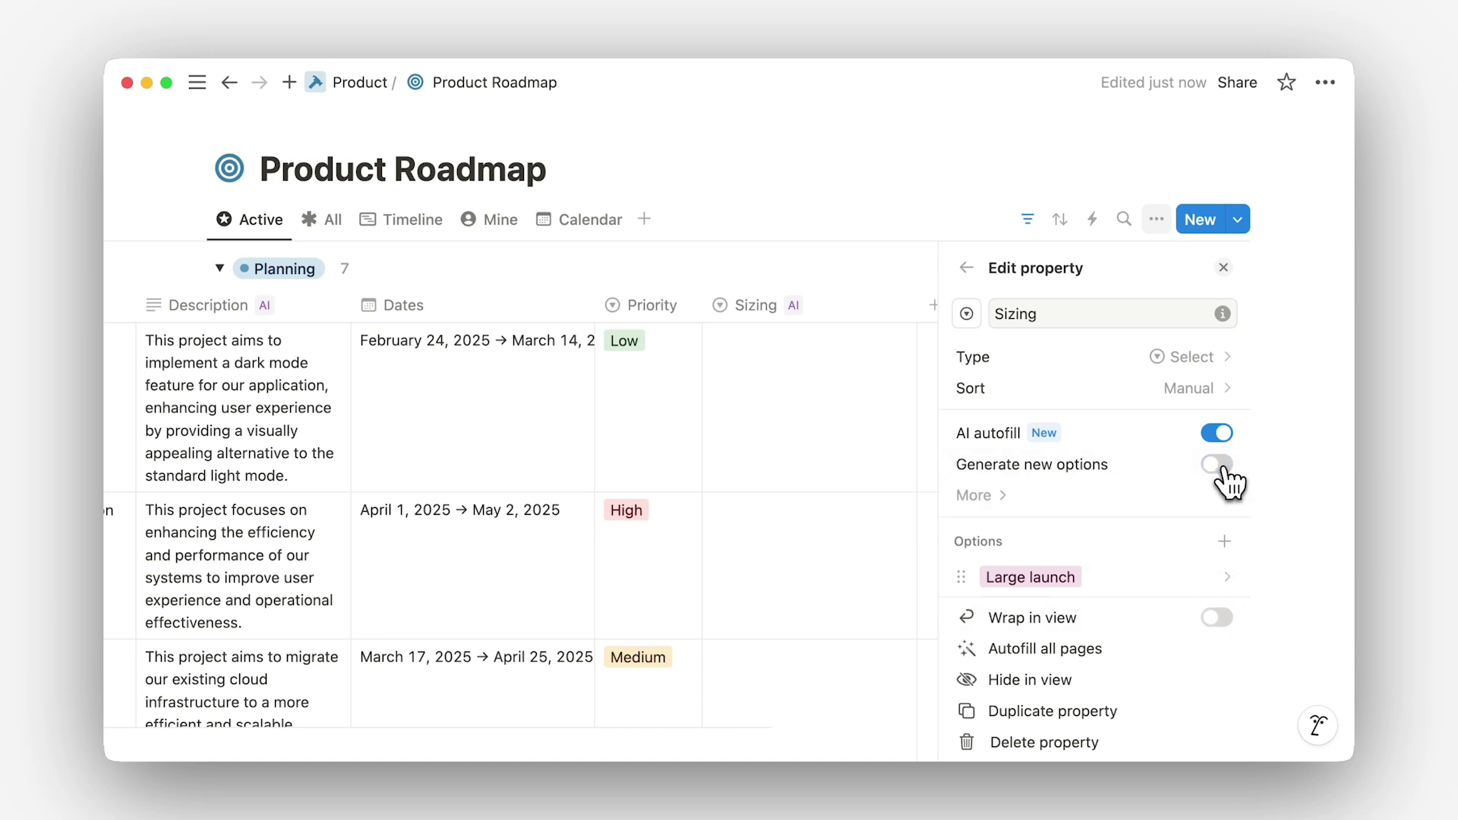
{"action": "left_click", "coordinate": [1188, 658]}
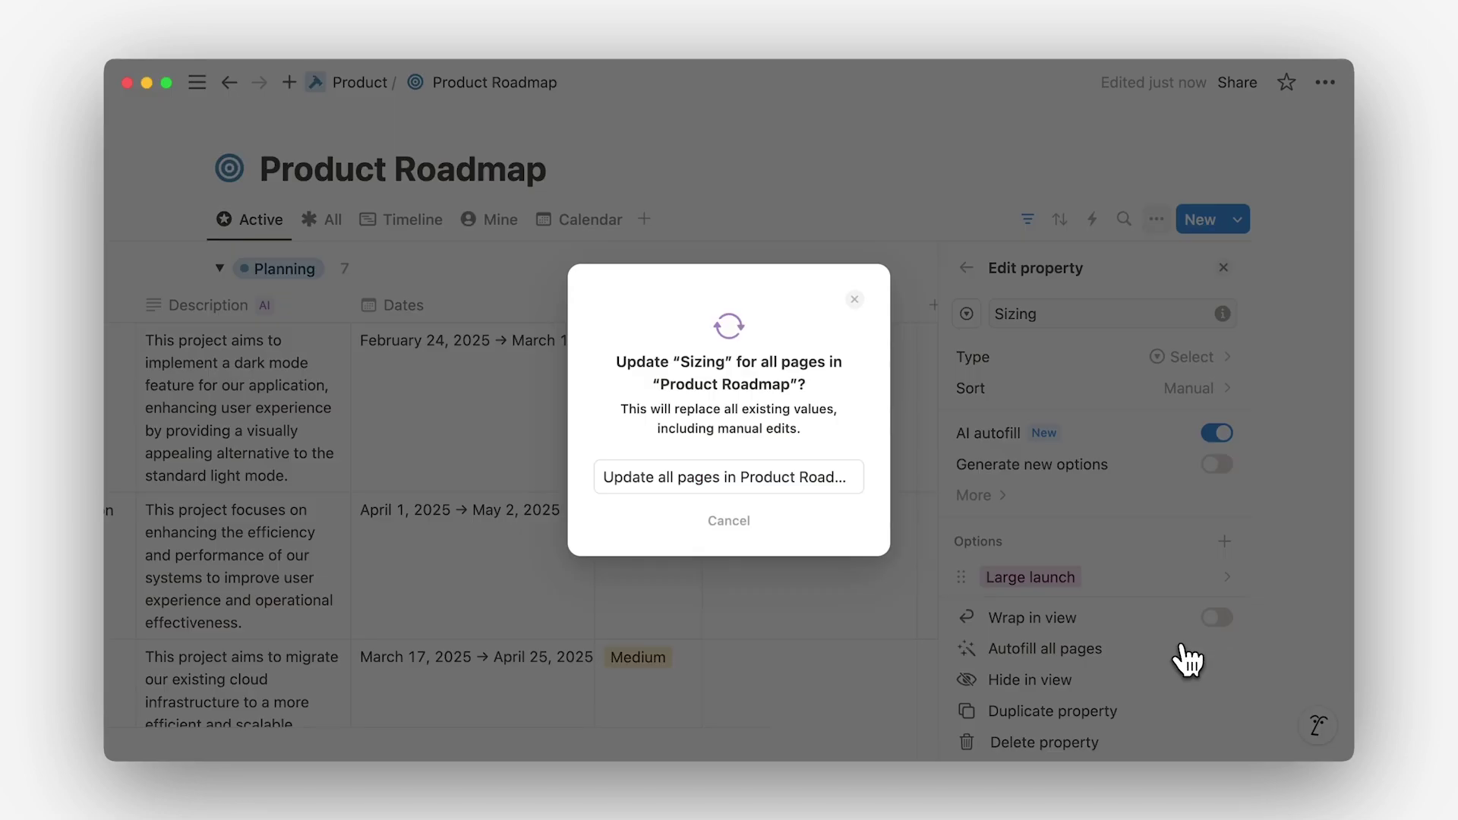
{"action": "left_click", "coordinate": [844, 478]}
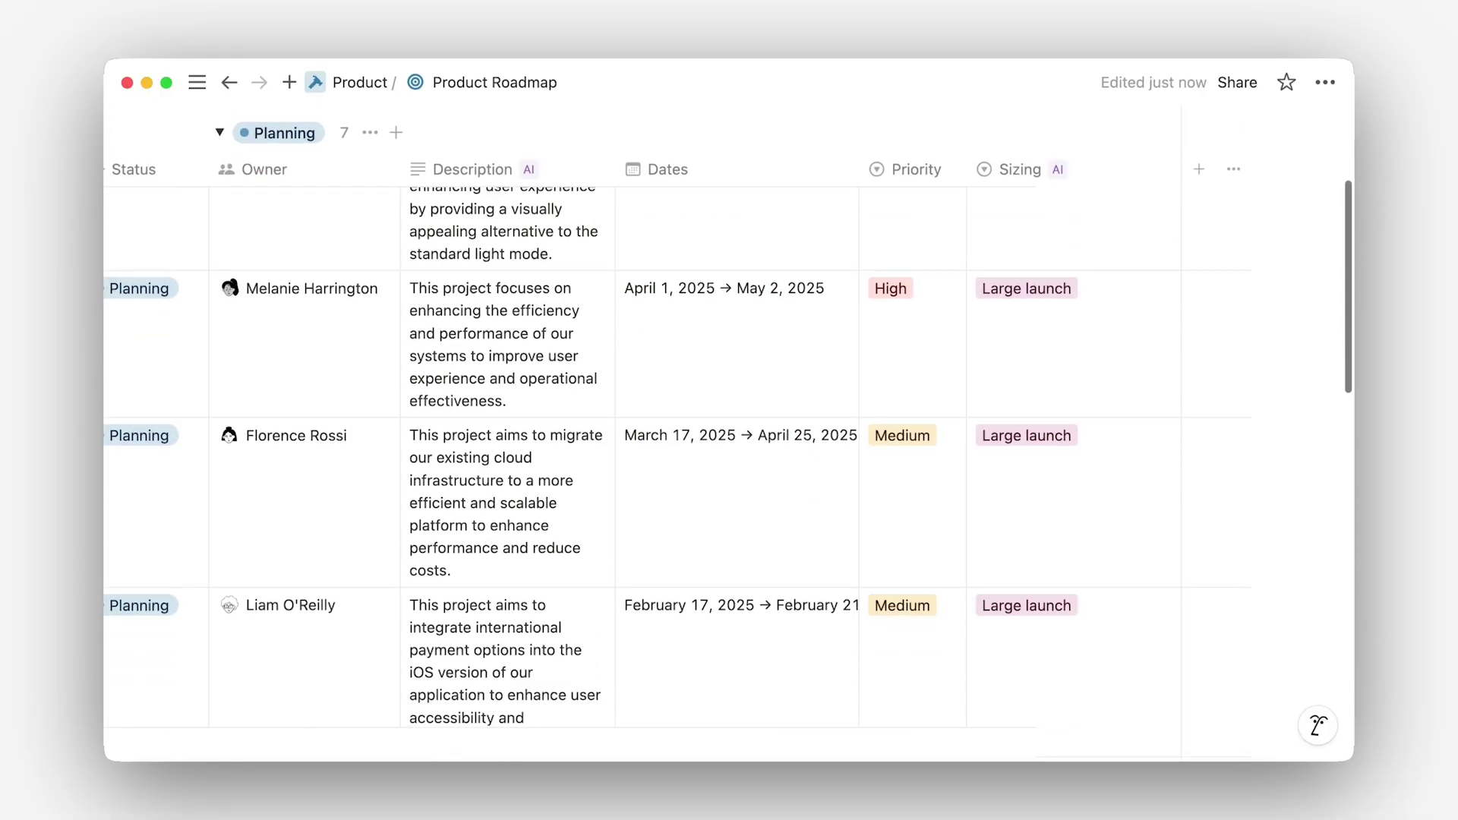
{"action": "scroll", "coordinate": [677, 433], "scroll_direction": "down", "scroll_amount": 5}
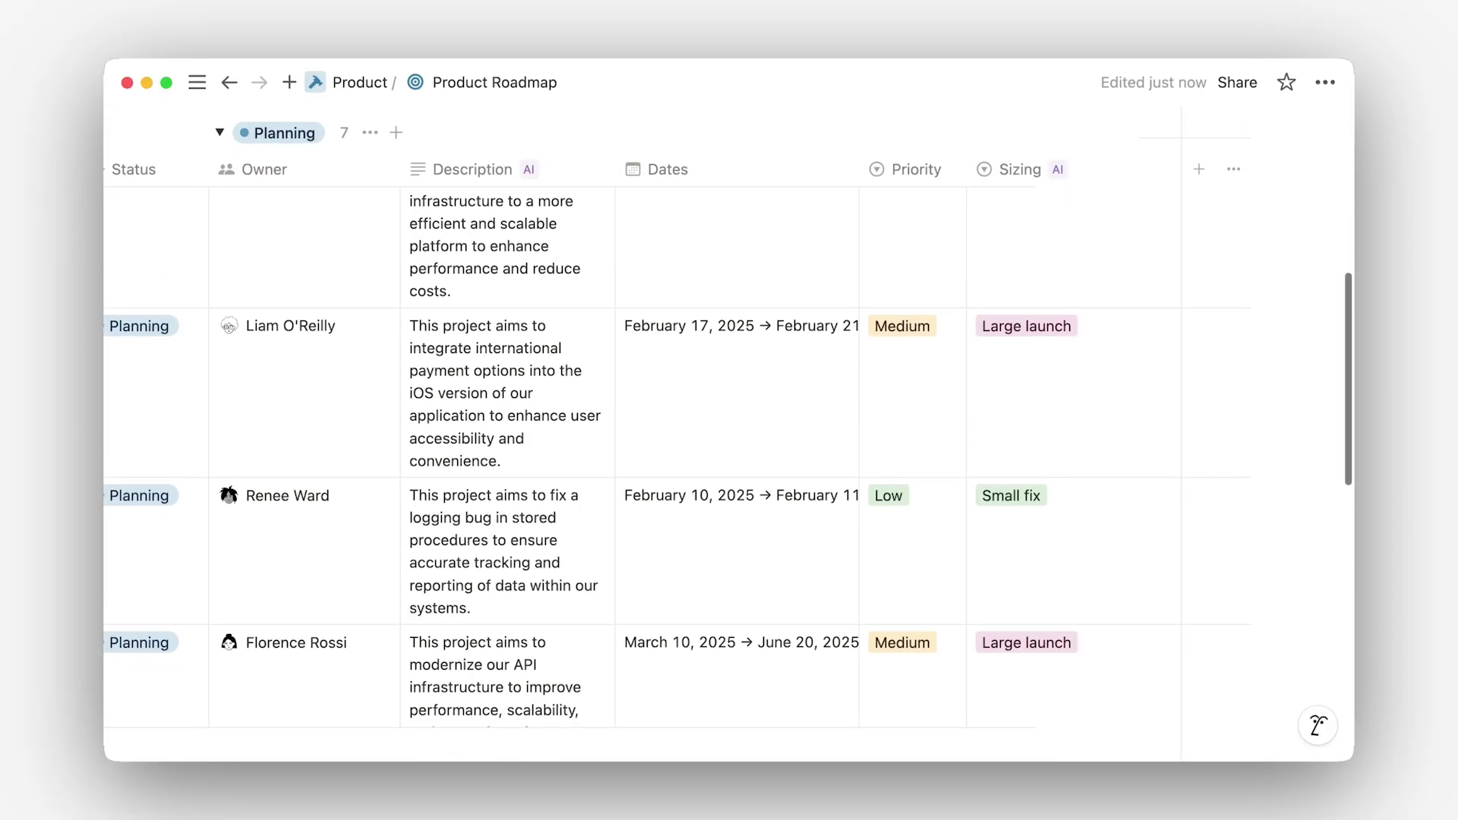
{"action": "scroll", "coordinate": [676, 433], "scroll_direction": "up", "scroll_amount": 8}
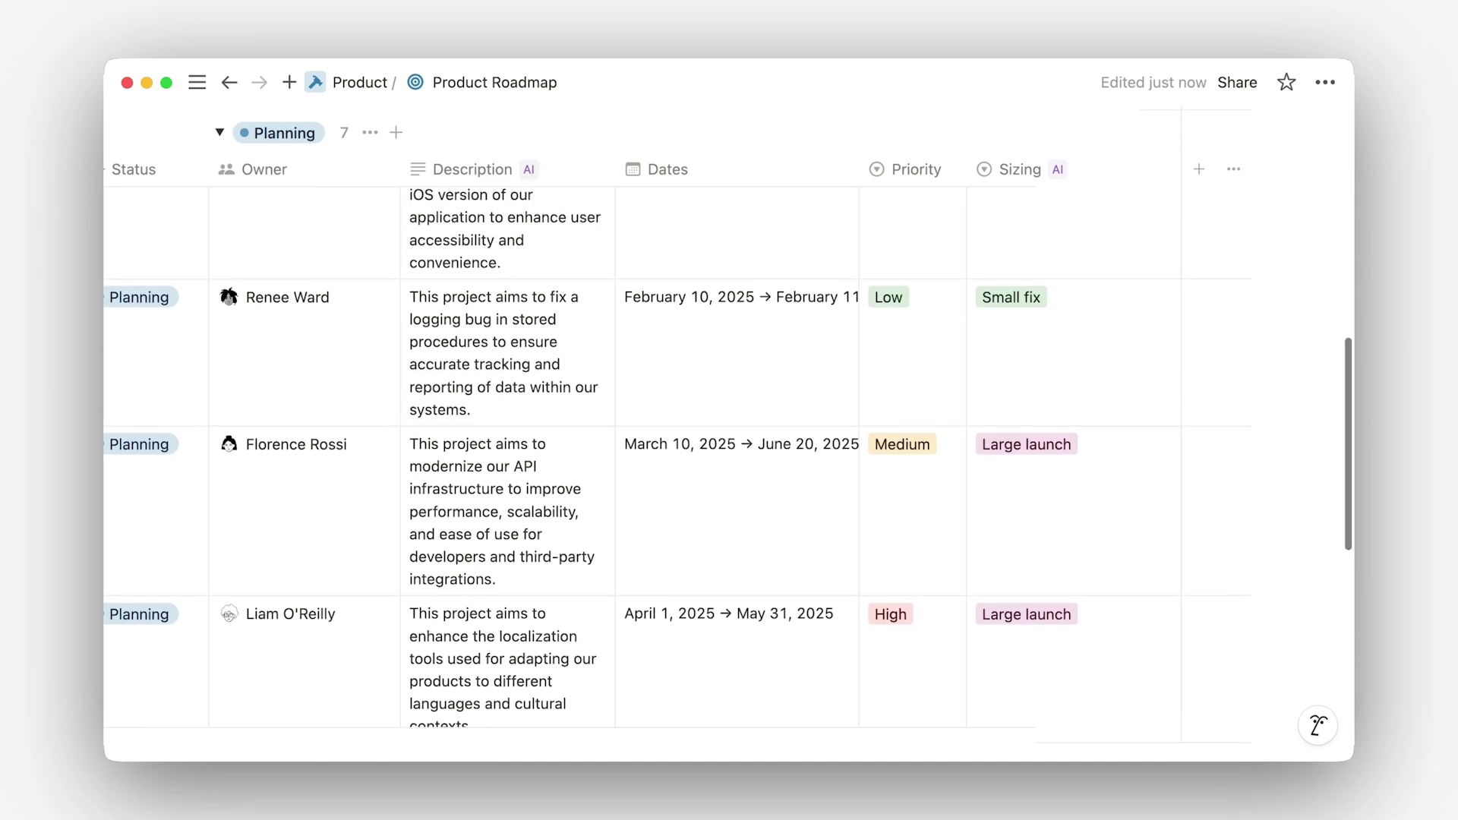
- Add an AI translation property rendering Project name, Description, Owner and Status in French, and save
{"action": "left_click", "coordinate": [1202, 307]}
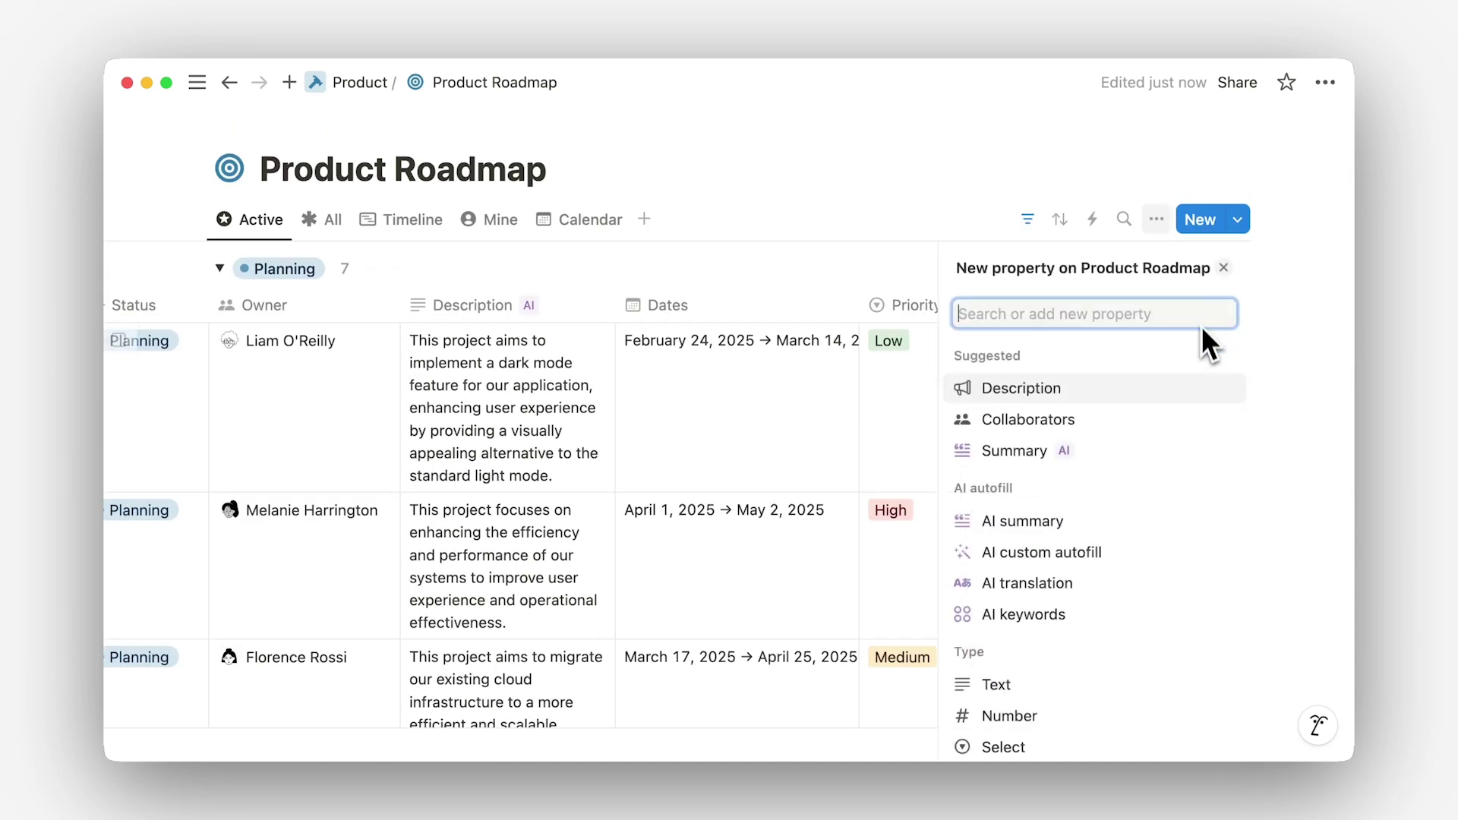
{"action": "left_click", "coordinate": [1196, 590]}
{"action": "left_click", "coordinate": [1200, 430]}
{"action": "left_click", "coordinate": [1185, 601]}
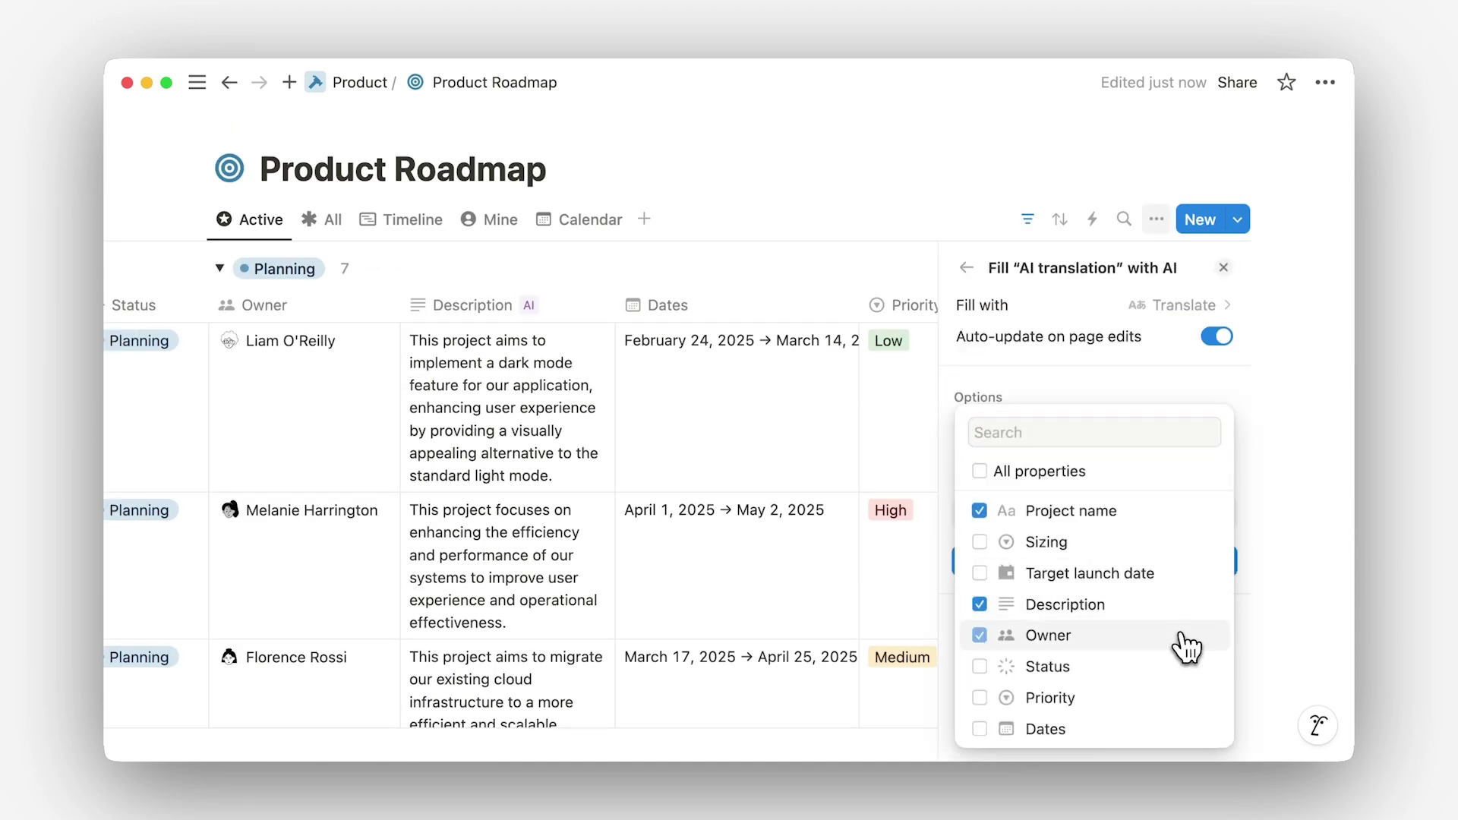
{"action": "left_click", "coordinate": [1185, 633]}
{"action": "left_click", "coordinate": [1190, 663]}
{"action": "key", "text": "Escape"}
{"action": "left_click", "coordinate": [1184, 461]}
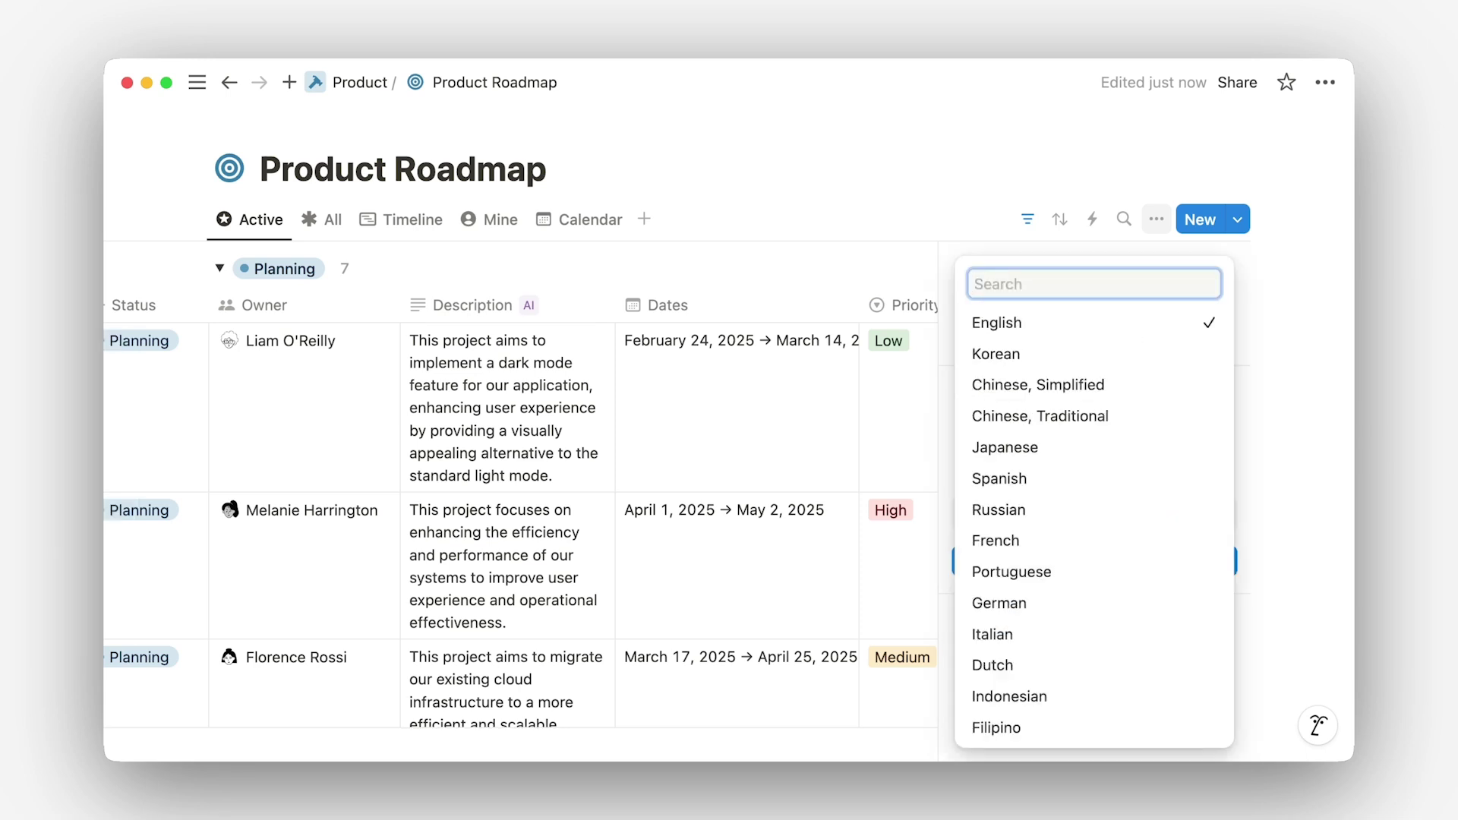
{"action": "left_click", "coordinate": [995, 539]}
{"action": "left_click", "coordinate": [1161, 554]}
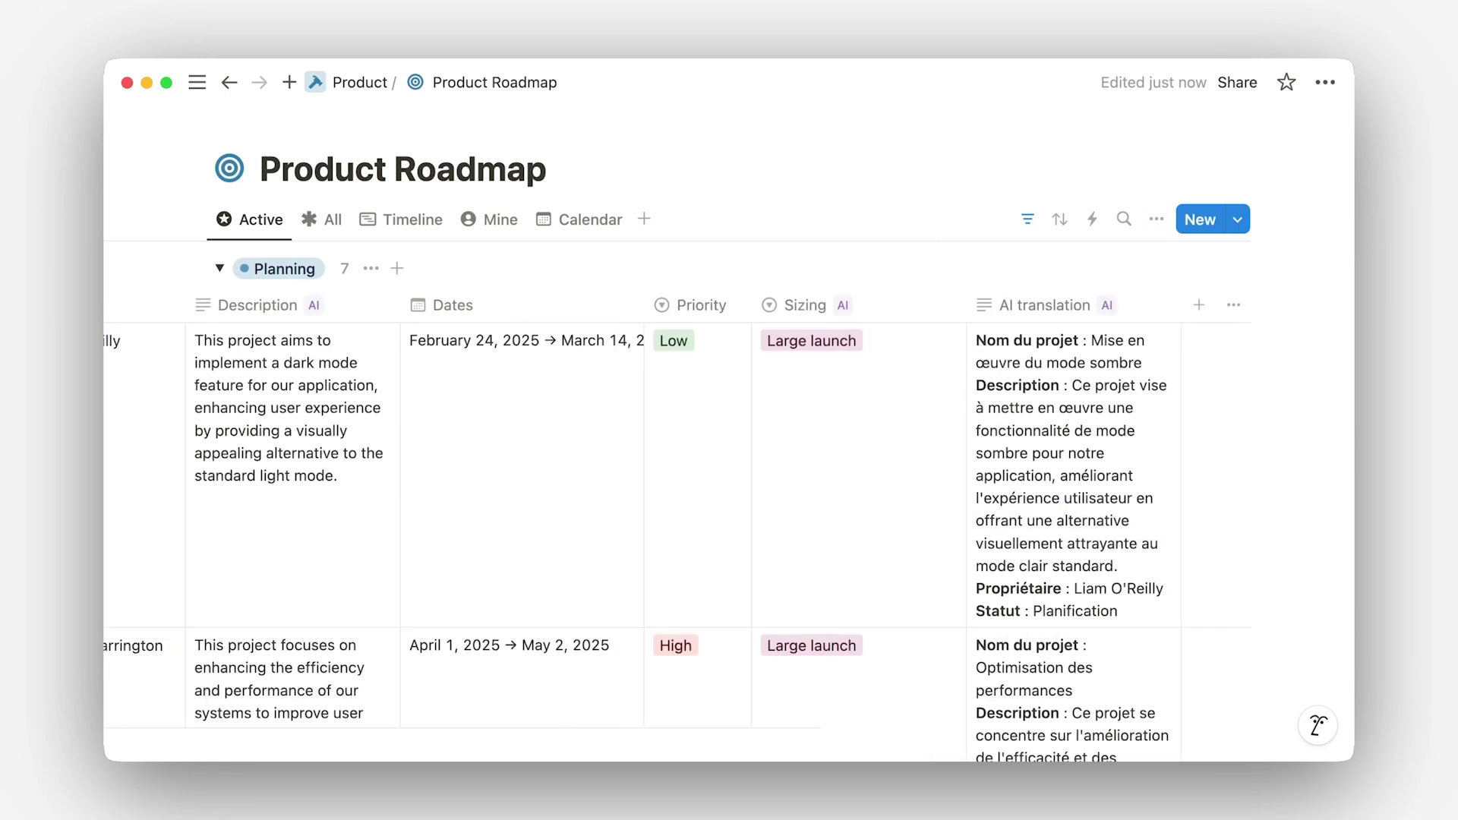